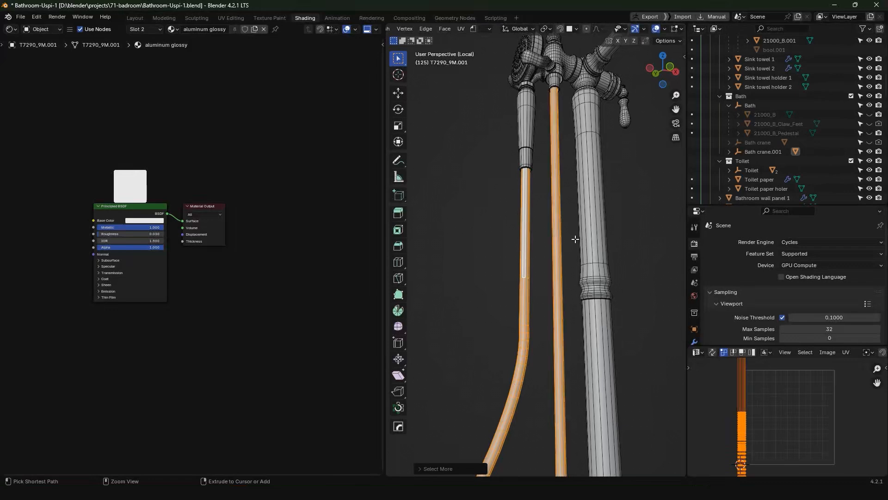
Step: Test-move the selected shower hose away from the faucet fittings and cancel the move
{"action": "key", "text": "g"}
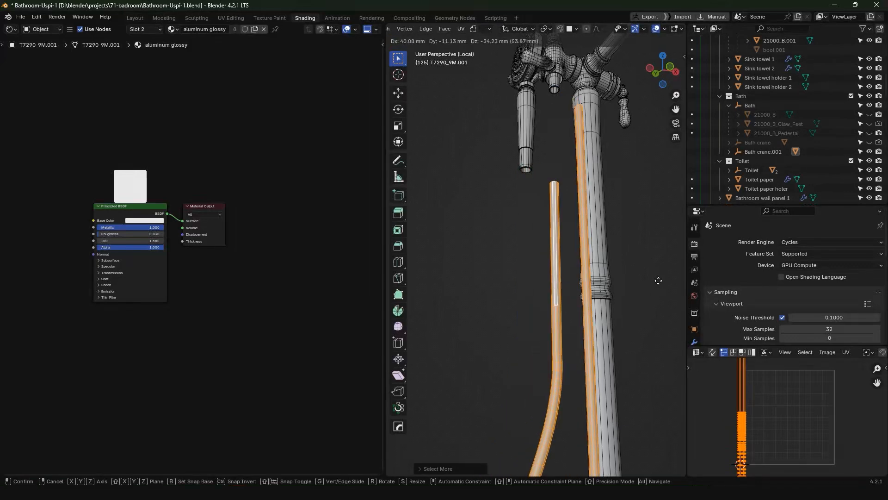
{"action": "right_click", "coordinate": [653, 268]}
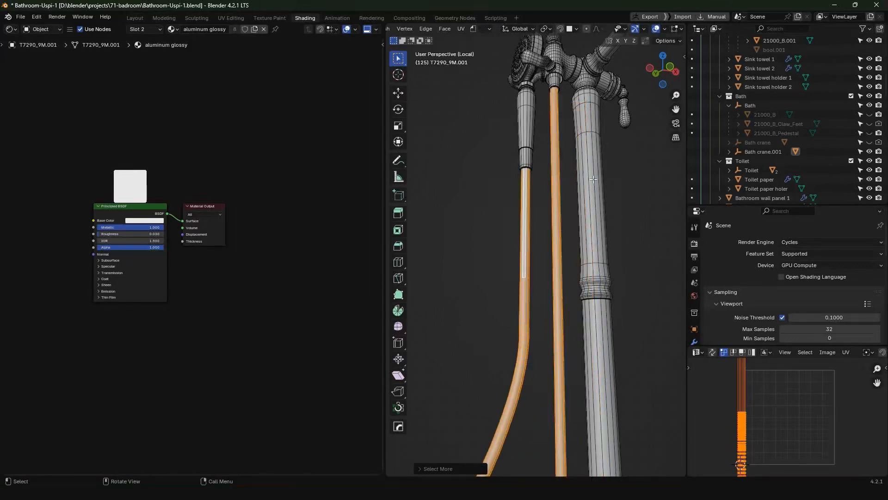
{"action": "middle_click_drag", "start_coordinate": [594, 179], "coordinate": [594, 138]}
{"action": "scroll", "coordinate": [555, 208], "scroll_direction": "up", "scroll_amount": 4}
{"action": "middle_click_drag", "start_coordinate": [555, 208], "coordinate": [490, 282]}
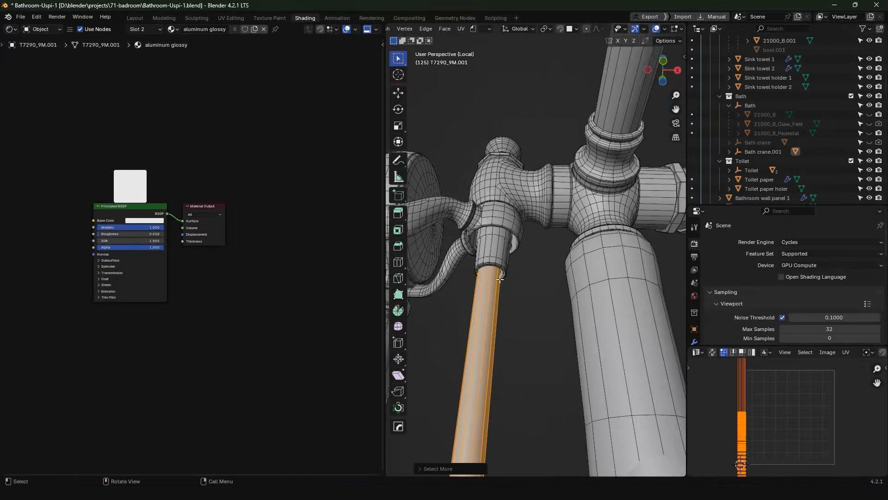
Step: Select the edge loop on the lower rim of the fitting where the straight part of the hose attaches
{"action": "key", "text": "l"}
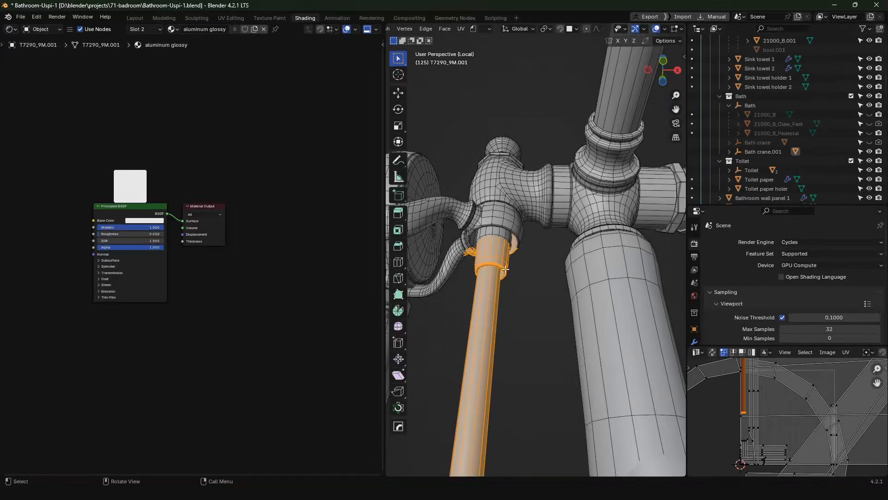
{"action": "key", "text": "2"}
{"action": "left_click", "coordinate": [498, 268], "text": "alt"}
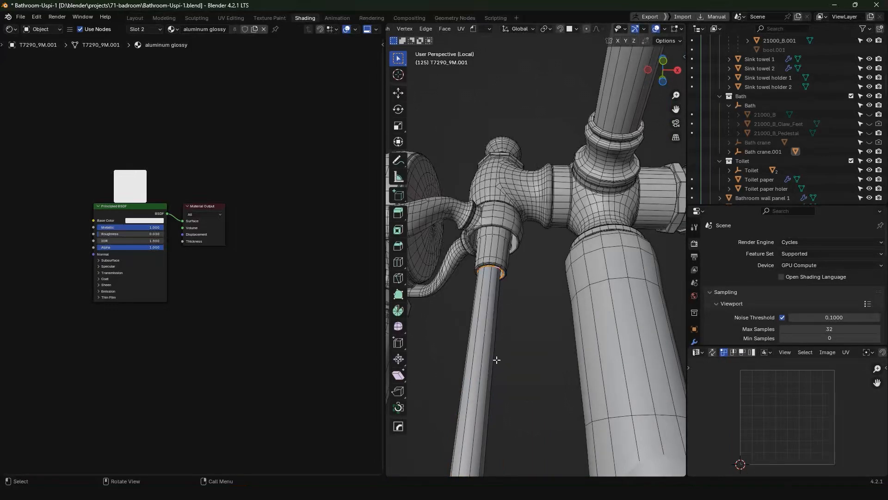
{"action": "middle_click_drag", "start_coordinate": [496, 347], "coordinate": [550, 370]}
{"action": "scroll", "coordinate": [541, 321], "scroll_direction": "down", "scroll_amount": 3}
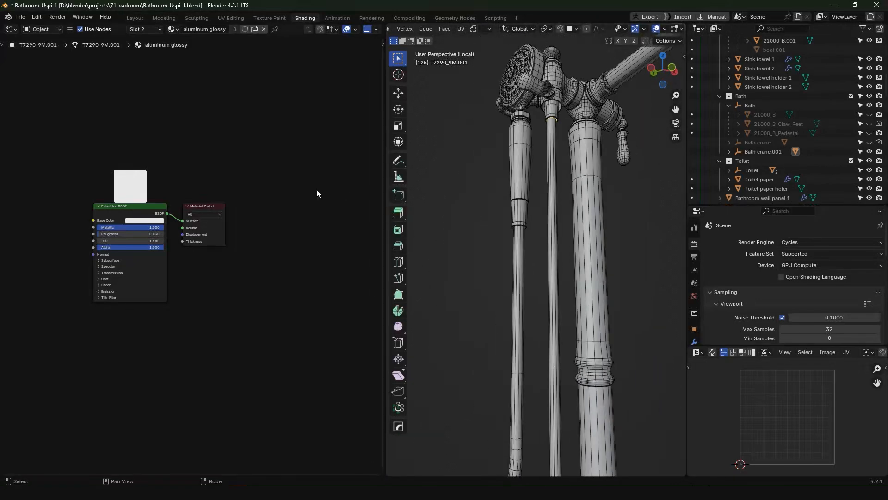
Step: Select the lengthwise edge loop along the hose and switch to the UV Editing workspace
{"action": "key", "text": "n"}
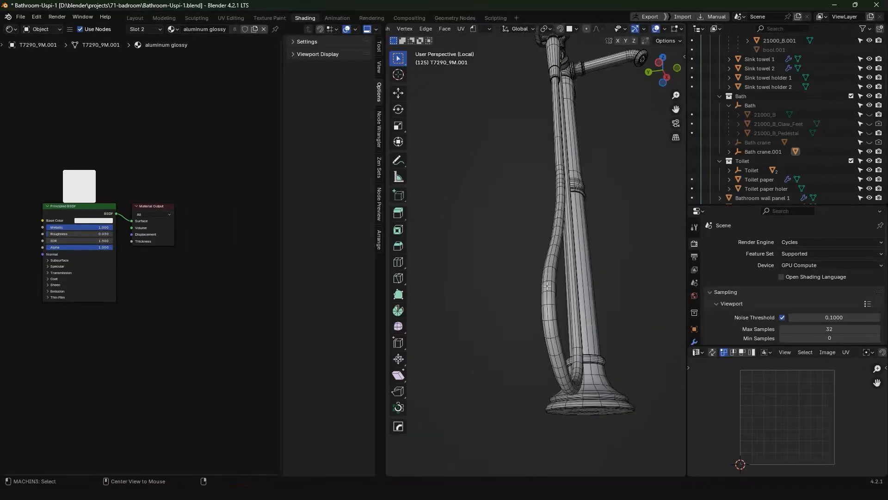
{"action": "left_click", "coordinate": [547, 286], "text": "alt"}
{"action": "middle_click_drag", "start_coordinate": [560, 253], "coordinate": [574, 245]}
{"action": "left_click", "coordinate": [240, 17]}
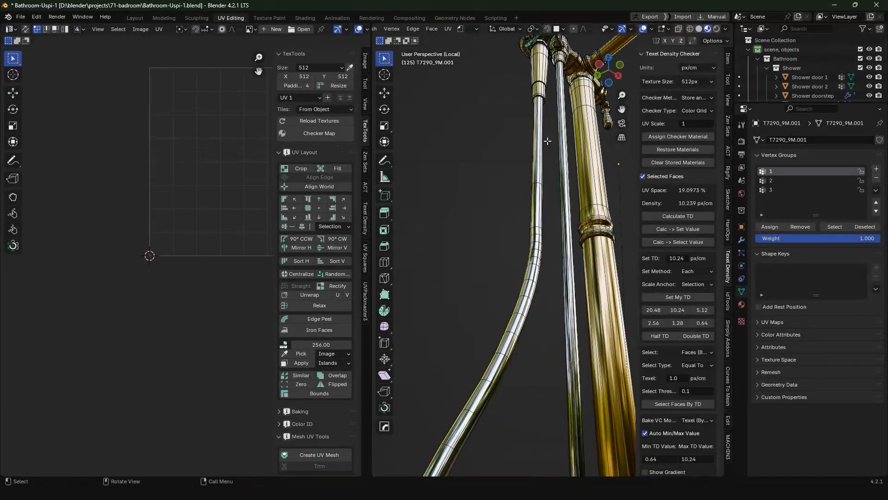
Step: Assign the Texel Density checker material with the color grid to the bath faucet mesh
{"action": "scroll", "coordinate": [532, 151], "scroll_direction": "down", "scroll_amount": 4}
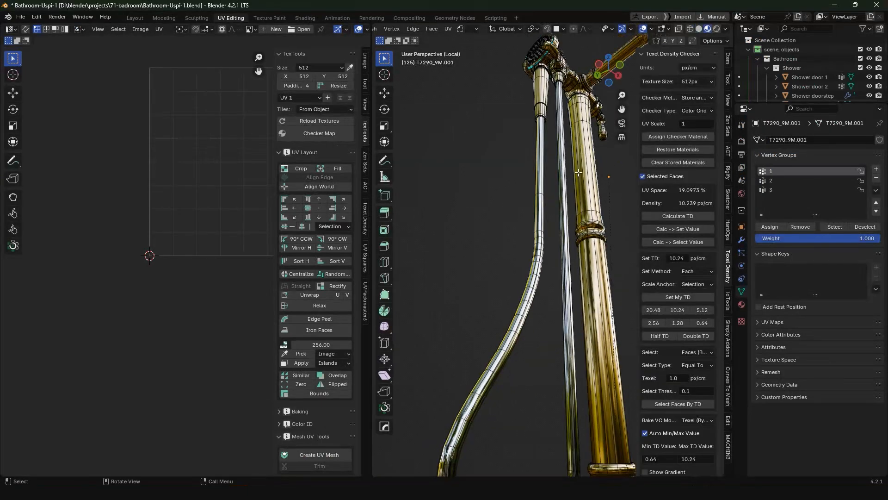
{"action": "left_click", "coordinate": [676, 135]}
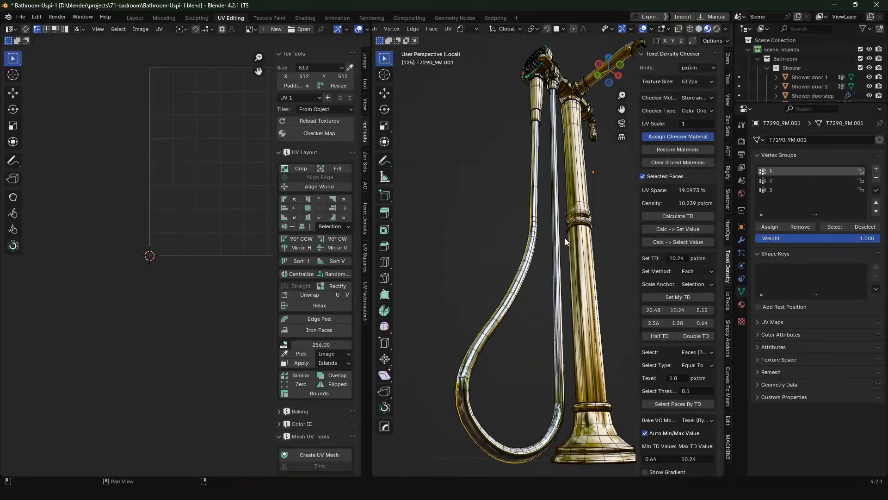
{"action": "middle_click_drag", "start_coordinate": [565, 238], "coordinate": [485, 320]}
{"action": "key", "text": "ctrl+z"}
{"action": "key", "text": "Tab"}
Step: Lay out the hose's UVs with Edge Peel from its lengthwise edge loop
{"action": "middle_click_drag", "start_coordinate": [428, 297], "coordinate": [505, 310]}
{"action": "left_click", "coordinate": [506, 310], "text": "alt"}
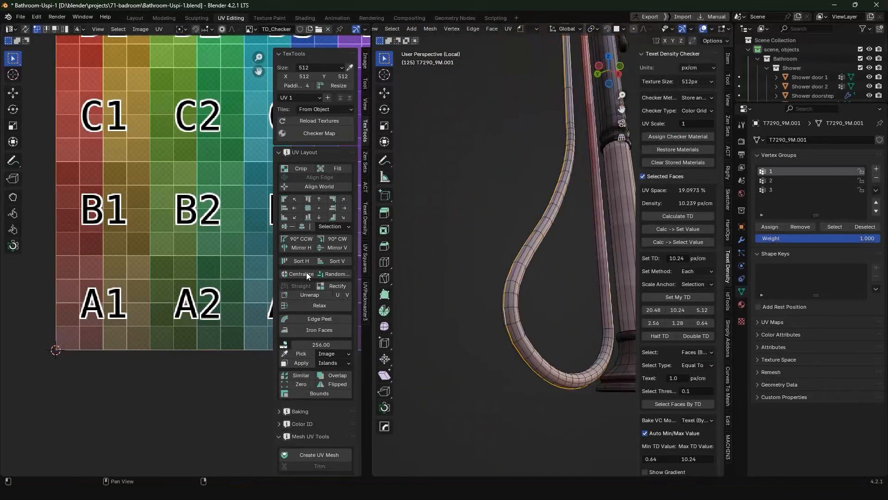
{"action": "left_click", "coordinate": [318, 320]}
Step: Examine the checker pattern along the hose in Object Mode for distortion
{"action": "middle_click_drag", "start_coordinate": [543, 345], "coordinate": [528, 369]}
{"action": "key", "text": "Tab"}
{"action": "scroll", "coordinate": [504, 374], "scroll_direction": "up", "scroll_amount": 2}
{"action": "scroll", "coordinate": [501, 318], "scroll_direction": "up", "scroll_amount": 3}
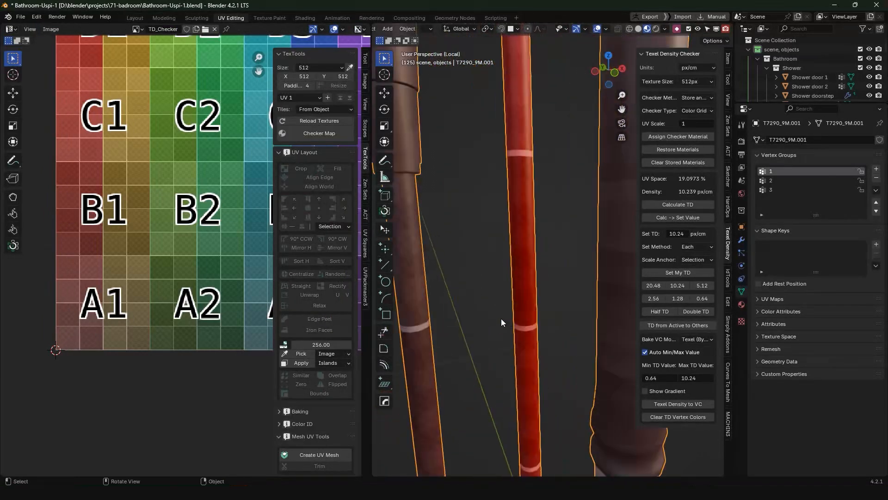
{"action": "middle_click_drag", "start_coordinate": [501, 318], "coordinate": [502, 312]}
{"action": "scroll", "coordinate": [502, 312], "scroll_direction": "down", "scroll_amount": 4}
{"action": "scroll", "coordinate": [530, 299], "scroll_direction": "up", "scroll_amount": 2}
{"action": "scroll", "coordinate": [489, 250], "scroll_direction": "down", "scroll_amount": 2}
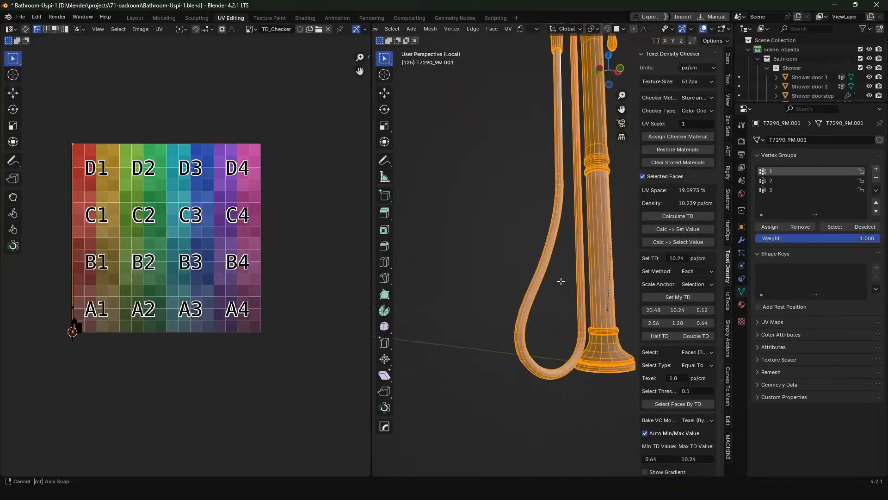
Step: Mark a seam on the lengthwise edge loop running along the hose
{"action": "middle_click_drag", "start_coordinate": [560, 281], "coordinate": [548, 314]}
{"action": "scroll", "coordinate": [576, 308], "scroll_direction": "up", "scroll_amount": 3}
{"action": "left_click", "coordinate": [592, 315], "text": "alt"}
{"action": "key", "text": "ctrl+e"}
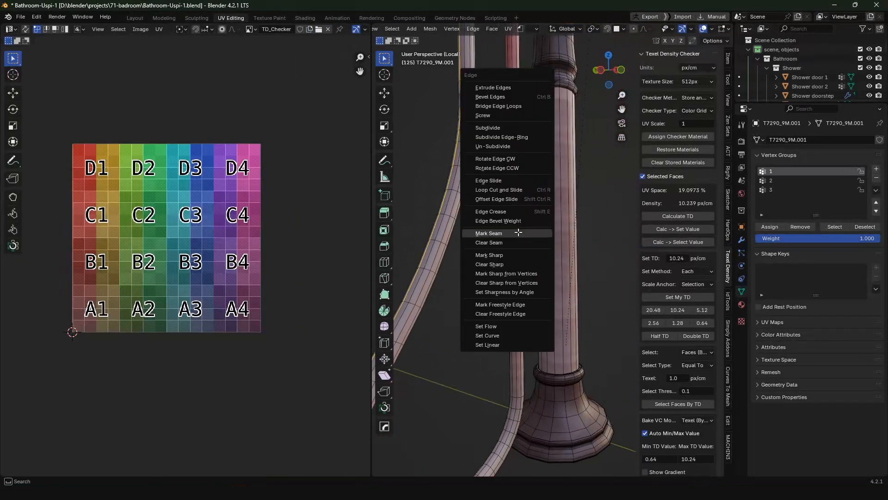
{"action": "left_click", "coordinate": [517, 233]}
Step: Select the whole linked hose and unwrap it with the standard Unwrap along the marked seam
{"action": "middle_click_drag", "start_coordinate": [558, 274], "coordinate": [537, 282]}
{"action": "scroll", "coordinate": [537, 282], "scroll_direction": "down", "scroll_amount": 3}
{"action": "key", "text": "l"}
{"action": "key", "text": "u"}
{"action": "key", "text": "u"}
{"action": "scroll", "coordinate": [529, 357], "scroll_direction": "up", "scroll_amount": 4}
{"action": "middle_click_drag", "start_coordinate": [529, 357], "coordinate": [518, 299], "text": "shift"}
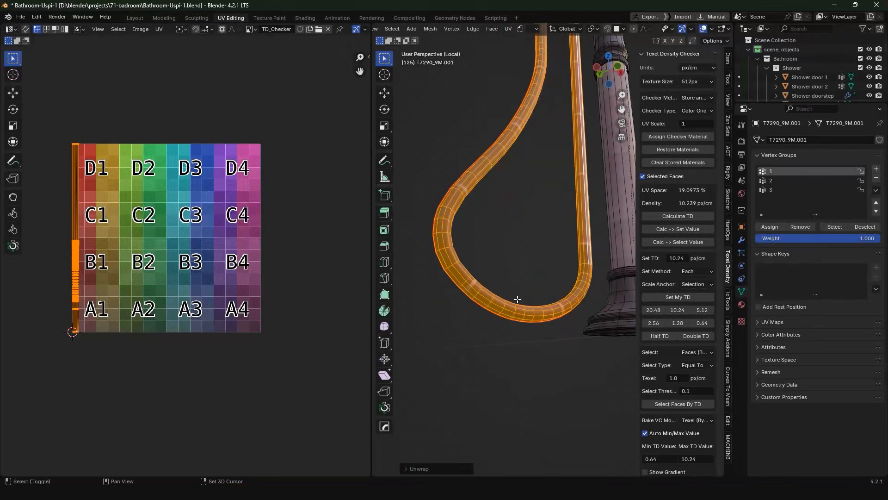
Step: Inspect the unwrapped hose's checker pattern on the model and the shape of its UV island
{"action": "key", "text": "Tab"}
{"action": "scroll", "coordinate": [520, 330], "scroll_direction": "up", "scroll_amount": 3}
{"action": "middle_click_drag", "start_coordinate": [518, 334], "coordinate": [499, 321]}
{"action": "scroll", "coordinate": [499, 322], "scroll_direction": "down", "scroll_amount": 3}
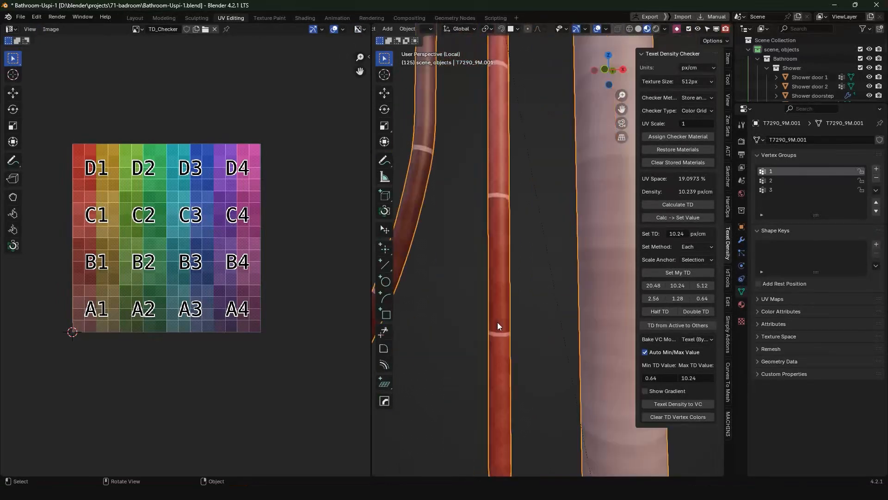
{"action": "key", "text": "Tab"}
{"action": "middle_click_drag", "start_coordinate": [129, 267], "coordinate": [263, 250]}
{"action": "scroll", "coordinate": [262, 249], "scroll_direction": "up", "scroll_amount": 7}
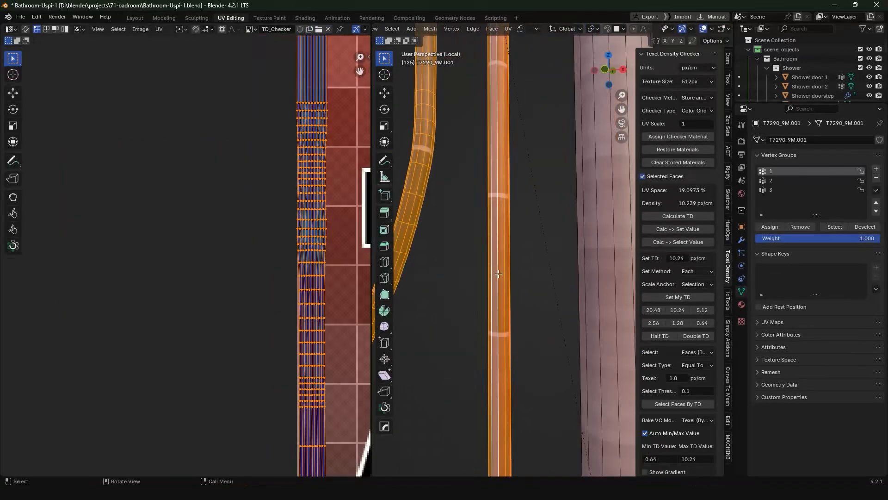
{"action": "scroll", "coordinate": [495, 248], "scroll_direction": "down", "scroll_amount": 5}
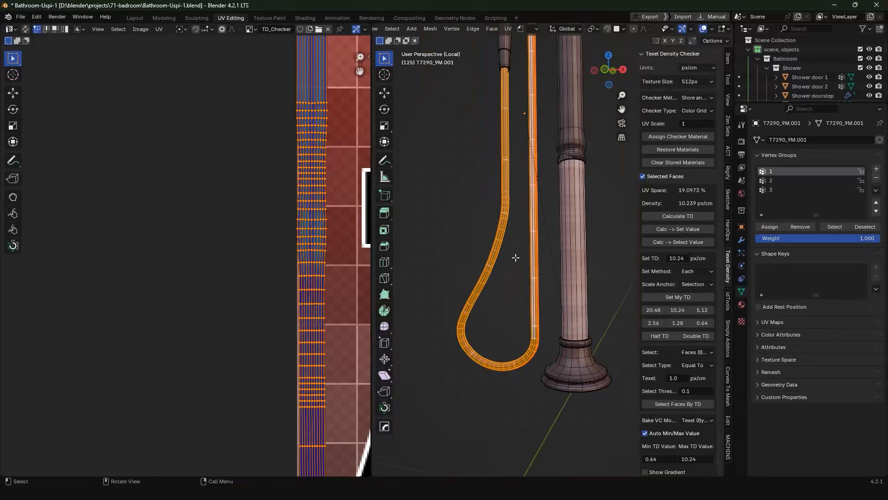
{"action": "middle_click_drag", "start_coordinate": [515, 258], "coordinate": [543, 273], "text": "shift"}
{"action": "mouse_move", "coordinate": [518, 259]}
{"action": "middle_mouse_down"}
{"action": "mouse_move", "coordinate": [570, 252]}
{"action": "mouse_move", "coordinate": [523, 268]}
{"action": "middle_mouse_up"}
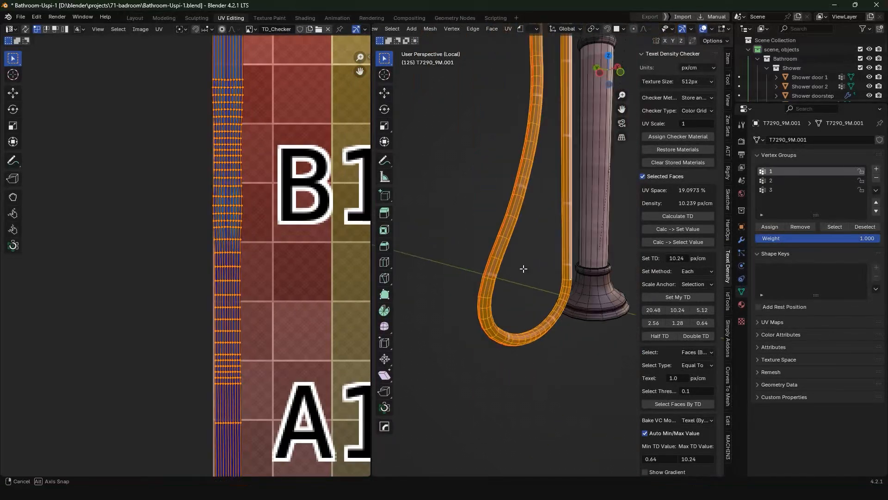
{"action": "scroll", "coordinate": [523, 268], "scroll_direction": "up", "scroll_amount": 2}
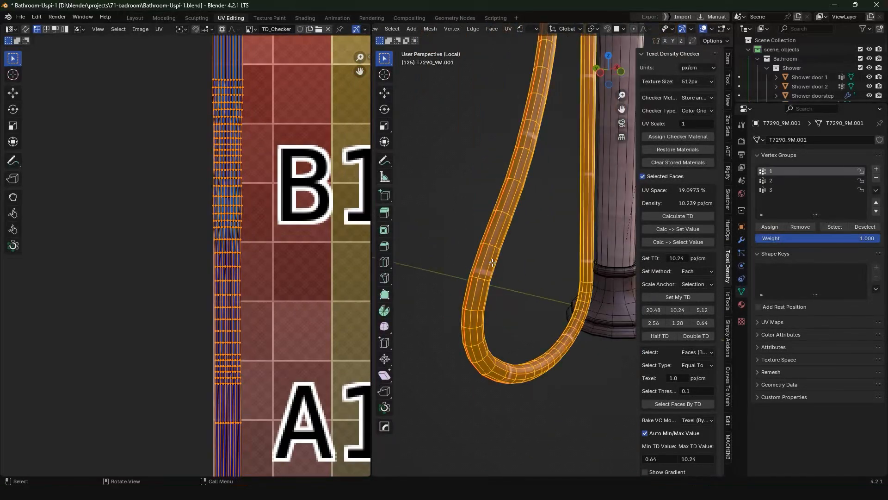
Step: Apply Edge Peel to the hose from its outer lengthwise edge loop and inspect the UV strip
{"action": "left_click", "coordinate": [479, 255], "text": "alt"}
{"action": "key", "text": "n"}
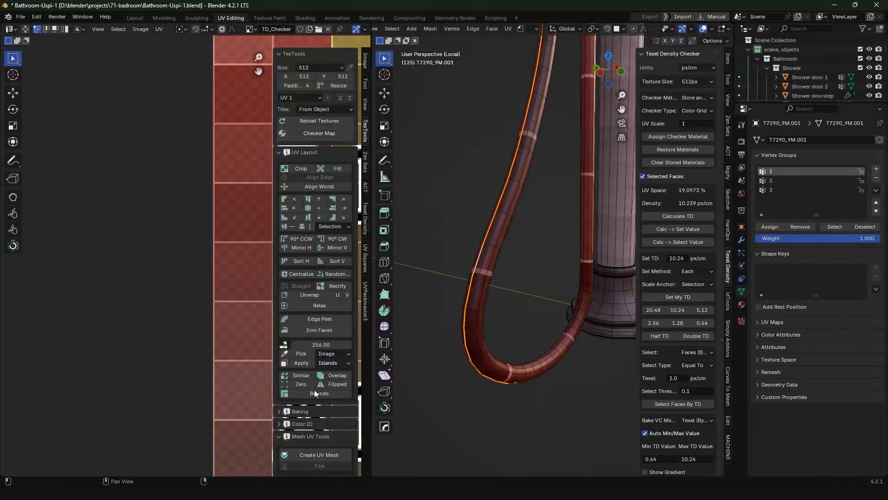
{"action": "left_click", "coordinate": [313, 318]}
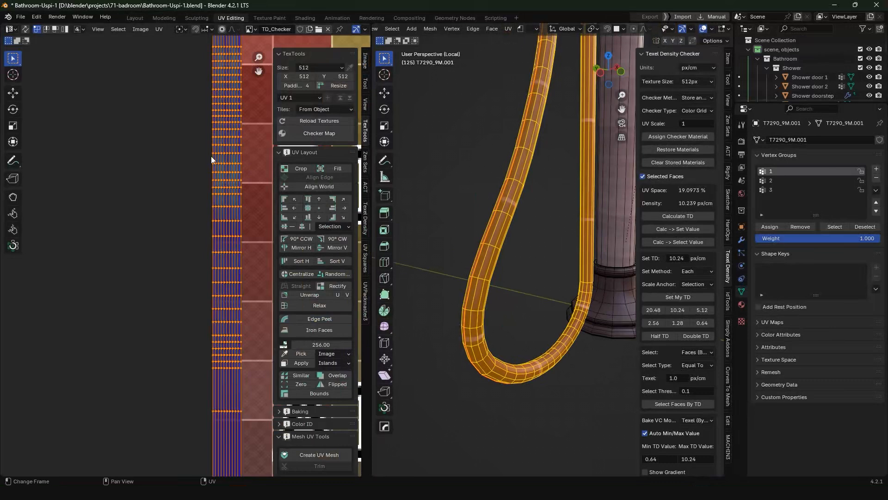
{"action": "key", "text": "Tab"}
{"action": "key", "text": "Tab"}
{"action": "scroll", "coordinate": [225, 274], "scroll_direction": "down", "scroll_amount": 3}
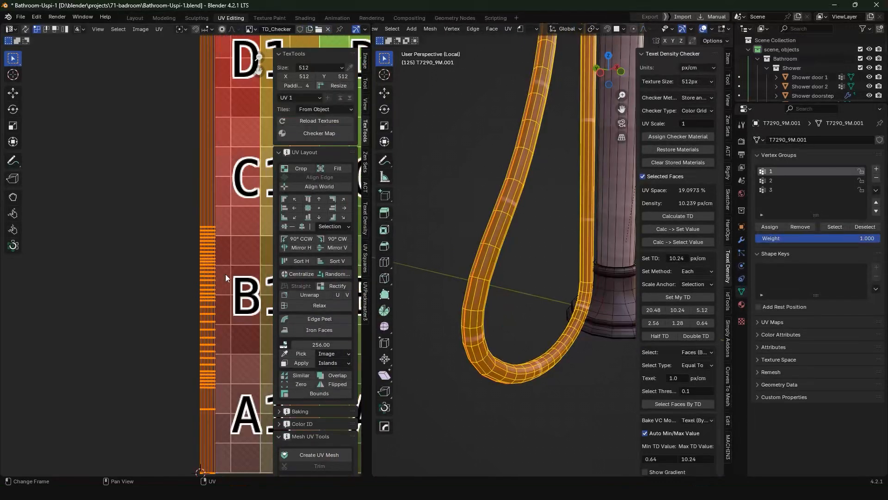
{"action": "middle_click_drag", "start_coordinate": [230, 225], "coordinate": [136, 182]}
{"action": "scroll", "coordinate": [245, 339], "scroll_direction": "up", "scroll_amount": 3}
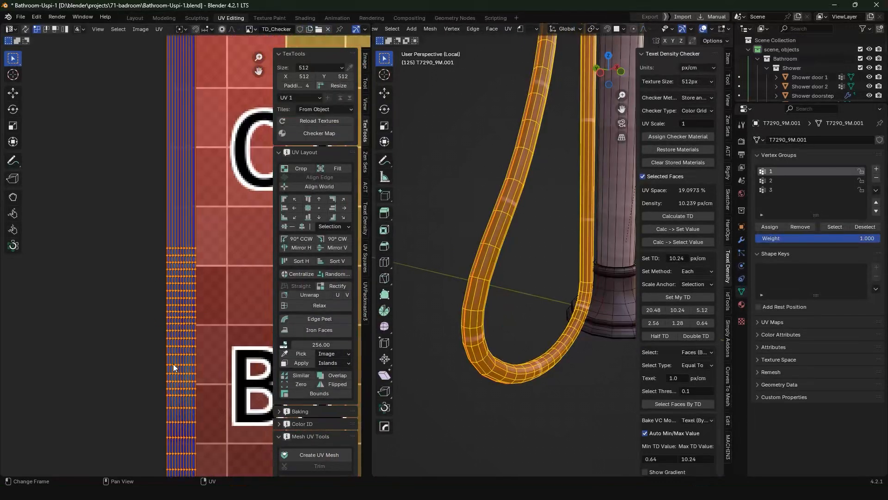
{"action": "middle_click_drag", "start_coordinate": [173, 368], "coordinate": [163, 225]}
{"action": "middle_click_drag", "start_coordinate": [169, 349], "coordinate": [189, 166]}
Step: Select all linked hose faces, unwrap them again with Unwrap, and compare the UV strip's shape
{"action": "key", "text": "3"}
{"action": "left_click", "coordinate": [472, 320]}
{"action": "key", "text": "l"}
{"action": "key", "text": "u"}
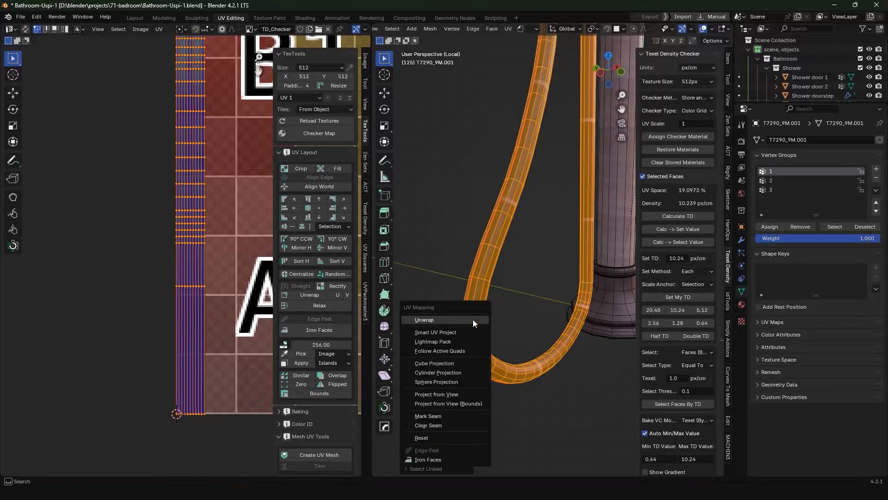
{"action": "left_click", "coordinate": [462, 320]}
{"action": "middle_click_drag", "start_coordinate": [202, 52], "coordinate": [215, 158]}
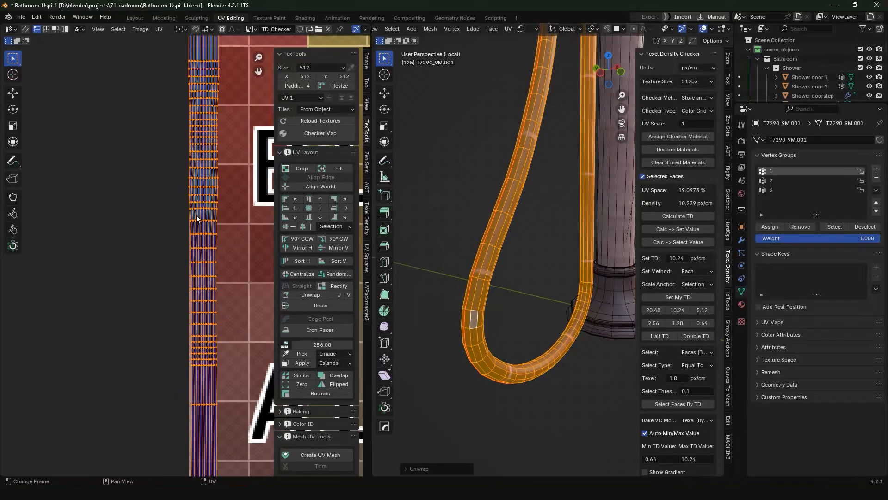
{"action": "key", "text": "n"}
{"action": "scroll", "coordinate": [508, 296], "scroll_direction": "down", "scroll_amount": 4}
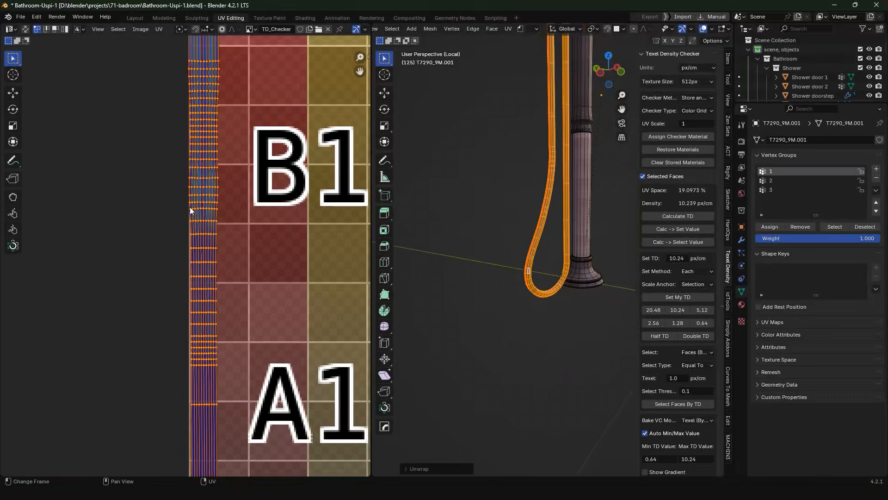
Step: Build a curved tube from a Bézier curve by rotating and moving its end point and giving it a 30 mm round bevel
{"action": "left_click", "coordinate": [577, 26]}
{"action": "key", "text": "r"}
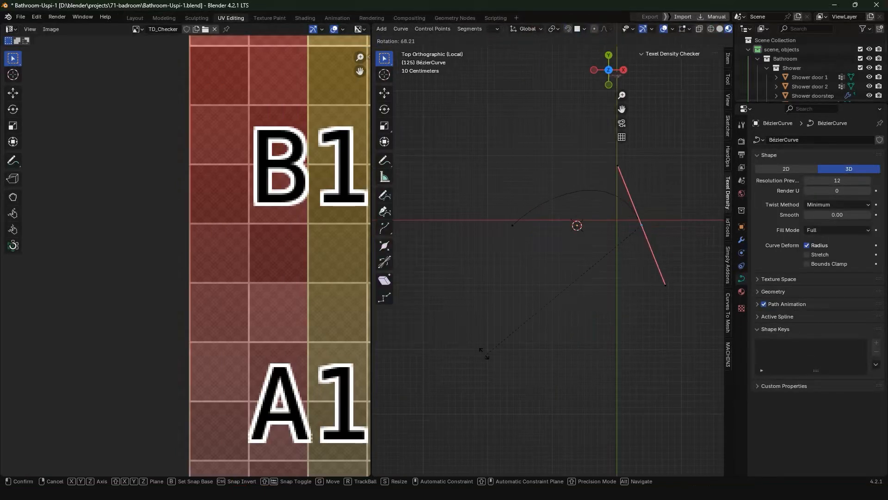
{"action": "left_click", "coordinate": [481, 319]}
{"action": "key", "text": "g"}
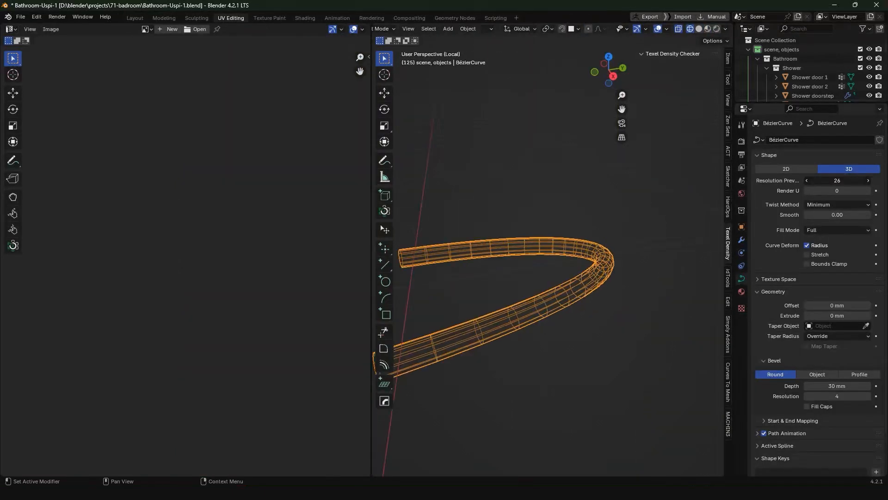
Step: Convert the curved tube to a mesh and assign the checker material to it
{"action": "left_click", "coordinate": [469, 28]}
{"action": "mouse_move", "coordinate": [495, 291]}
{"action": "left_click", "coordinate": [566, 293]}
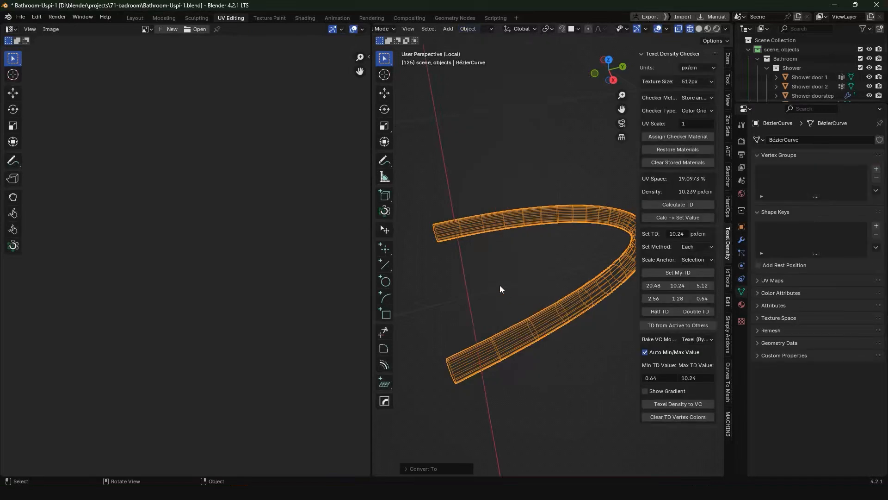
{"action": "left_click", "coordinate": [657, 136]}
{"action": "key", "text": "n"}
{"action": "middle_click_drag", "start_coordinate": [554, 187], "coordinate": [548, 271]}
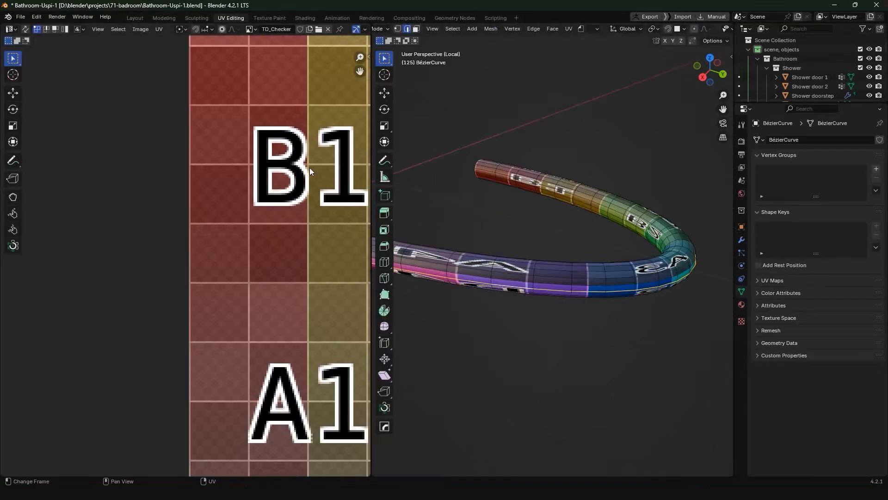
Step: Lay out the curved tube's UVs as a straight strip with Edge Peel and review the checker pattern in Object Mode
{"action": "key", "text": "n"}
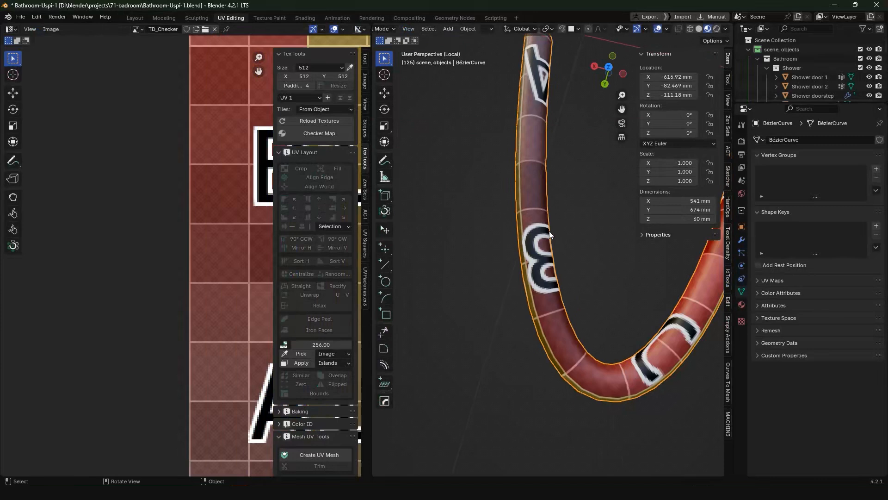
{"action": "key", "text": "Tab"}
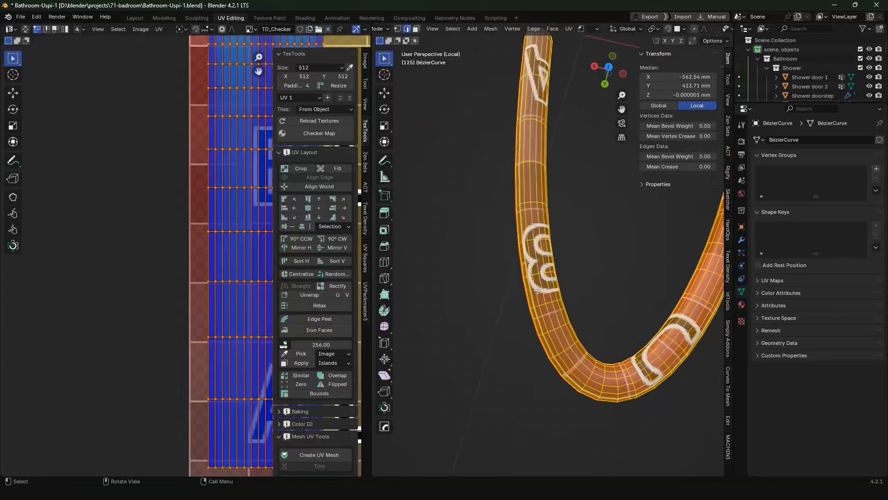
{"action": "key", "text": "Tab"}
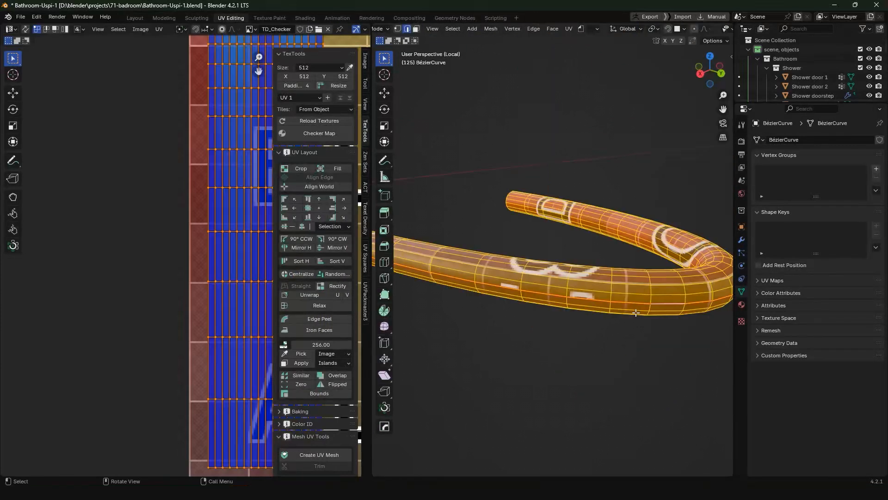
Step: Unwrap the curved tube mesh with the standard Unwrap method
{"action": "key", "text": "u"}
{"action": "left_click", "coordinate": [633, 314]}
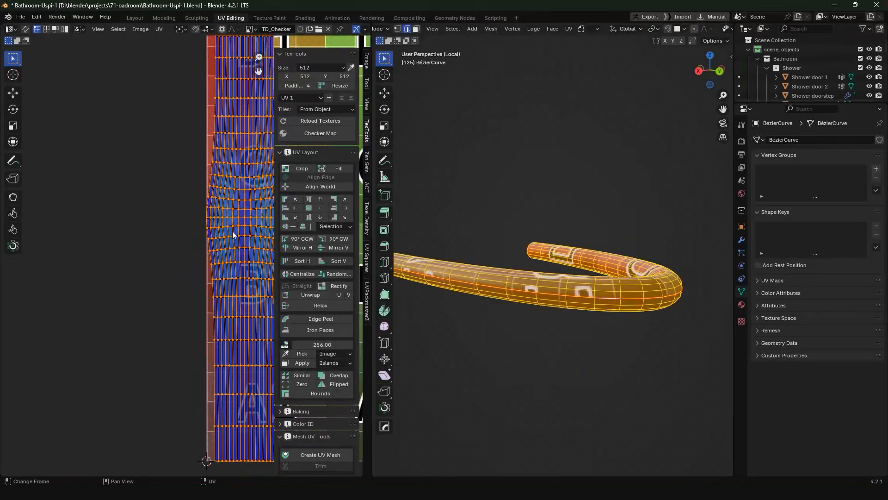
Step: Align the edges of a quad in the middle of the curved tube's UV island so that the quad is rectangular
{"action": "key", "text": "n"}
{"action": "scroll", "coordinate": [210, 248], "scroll_direction": "up", "scroll_amount": 3}
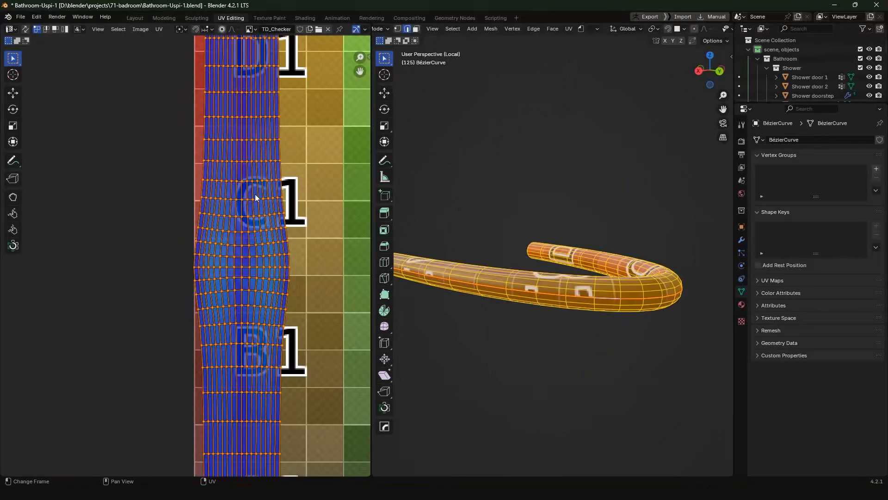
{"action": "key", "text": "2"}
{"action": "left_click", "coordinate": [279, 269]}
{"action": "middle_click_drag", "start_coordinate": [275, 247], "coordinate": [271, 295]}
{"action": "scroll", "coordinate": [270, 299], "scroll_direction": "up", "scroll_amount": 2}
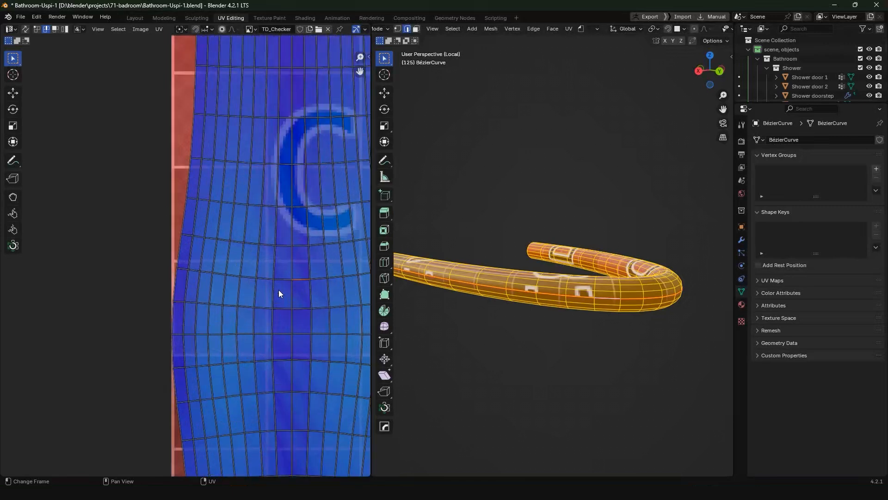
{"action": "right_click", "coordinate": [337, 314]}
{"action": "left_click", "coordinate": [338, 314]}
{"action": "right_click", "coordinate": [310, 303]}
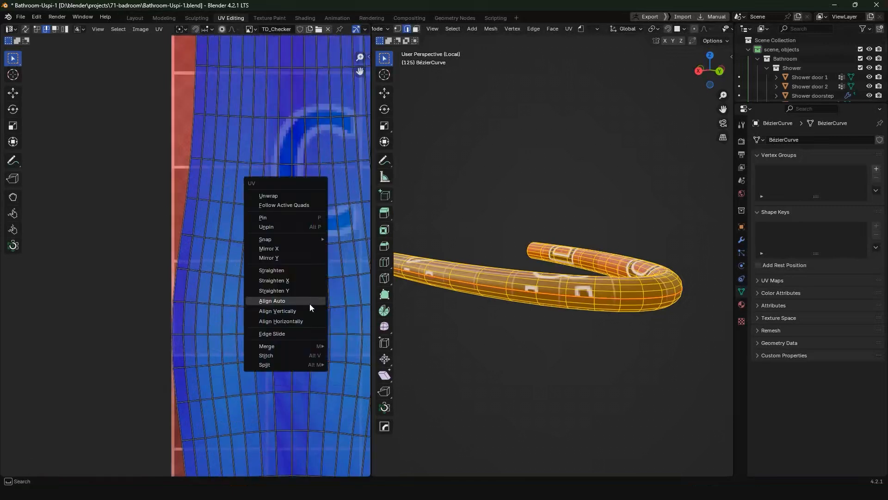
{"action": "left_click", "coordinate": [309, 305]}
{"action": "right_click", "coordinate": [302, 309]}
{"action": "left_click", "coordinate": [302, 309]}
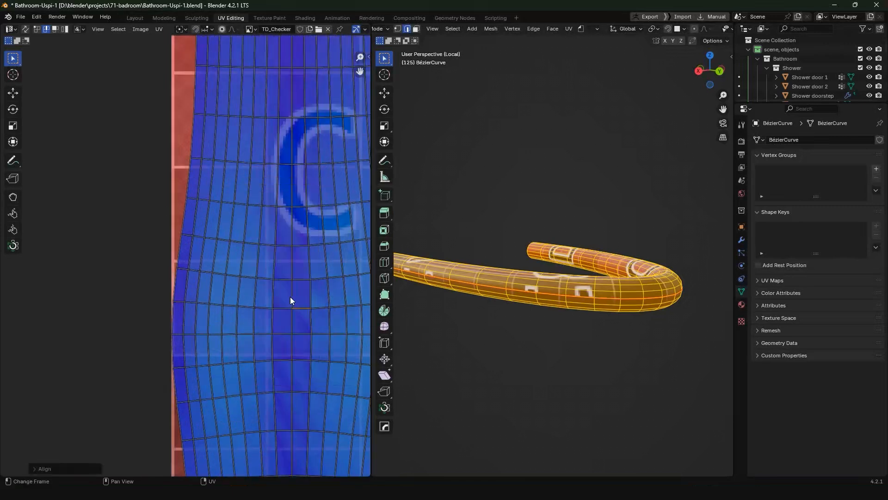
{"action": "right_click", "coordinate": [293, 296]}
{"action": "left_click", "coordinate": [291, 299]}
Step: Lay out the curved tube's entire UV island as a straight grid with Follow Active Quads
{"action": "key", "text": "a"}
{"action": "scroll", "coordinate": [306, 303], "scroll_direction": "down", "scroll_amount": 1}
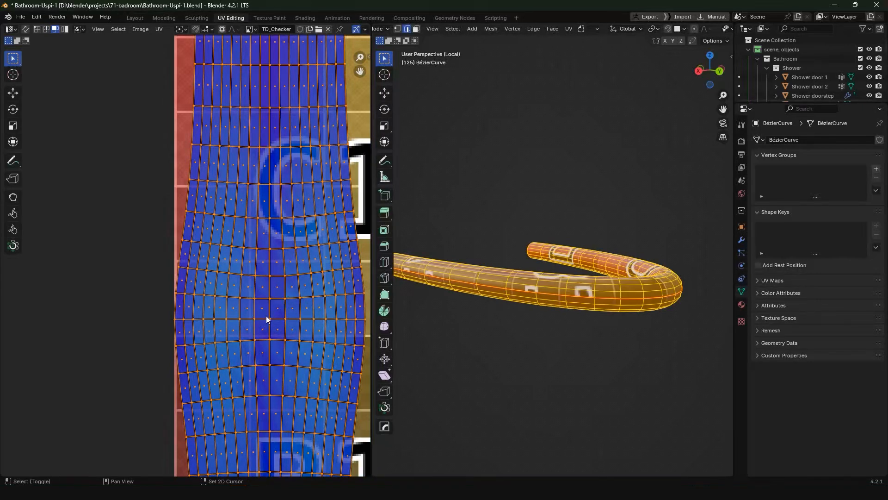
{"action": "key", "text": "u"}
{"action": "left_click", "coordinate": [311, 192]}
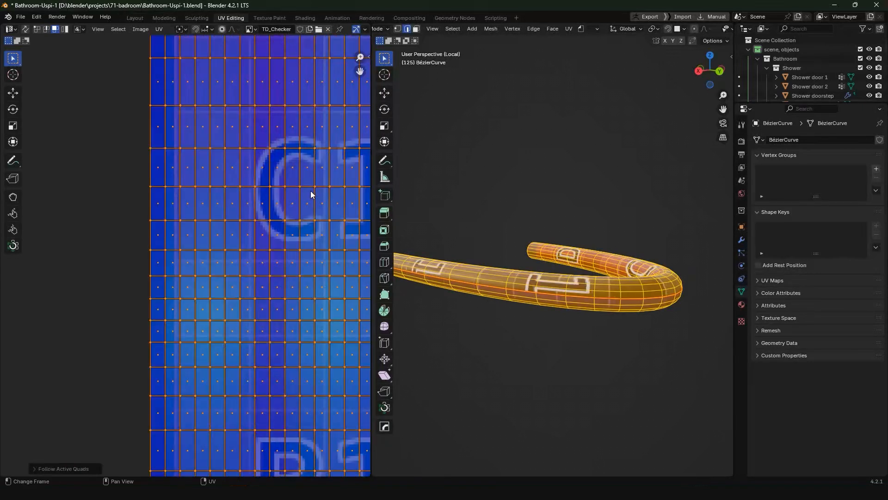
Step: Stretch the tube's UV strip about 1.43 times along Y and inspect the checker pattern in Object Mode
{"action": "scroll", "coordinate": [256, 231], "scroll_direction": "down", "scroll_amount": 5}
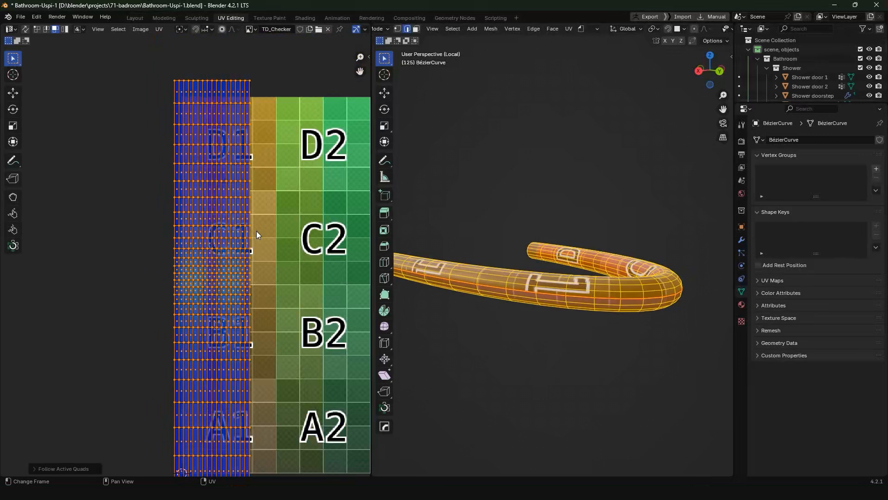
{"action": "scroll", "coordinate": [243, 227], "scroll_direction": "down", "scroll_amount": 2}
{"action": "scroll", "coordinate": [222, 279], "scroll_direction": "up", "scroll_amount": 4}
{"action": "key", "text": "s"}
{"action": "key", "text": "y"}
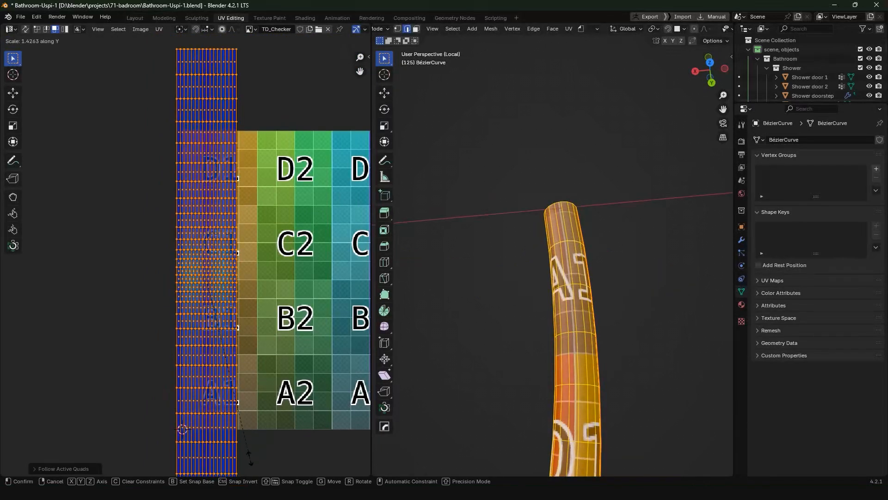
{"action": "left_click", "coordinate": [247, 456]}
{"action": "key", "text": "Tab"}
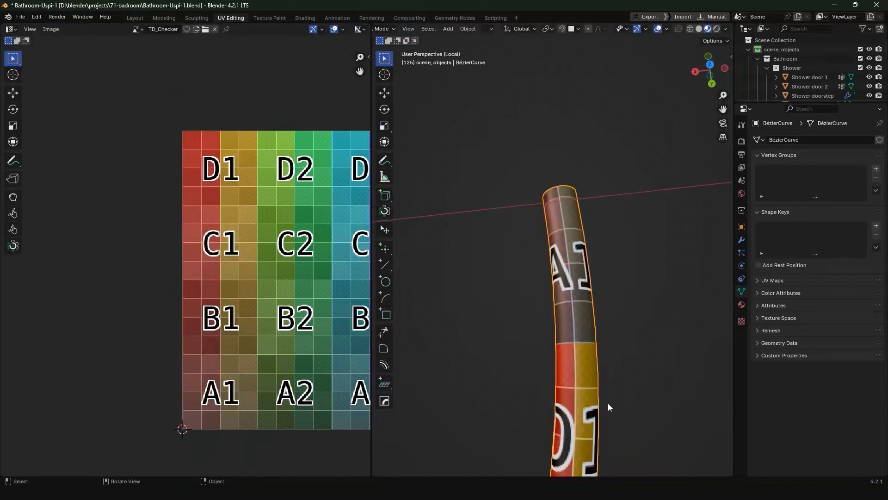
{"action": "scroll", "coordinate": [608, 403], "scroll_direction": "up", "scroll_amount": 2}
{"action": "middle_click_drag", "start_coordinate": [608, 403], "coordinate": [538, 327], "text": "shift"}
{"action": "scroll", "coordinate": [536, 329], "scroll_direction": "up", "scroll_amount": 1}
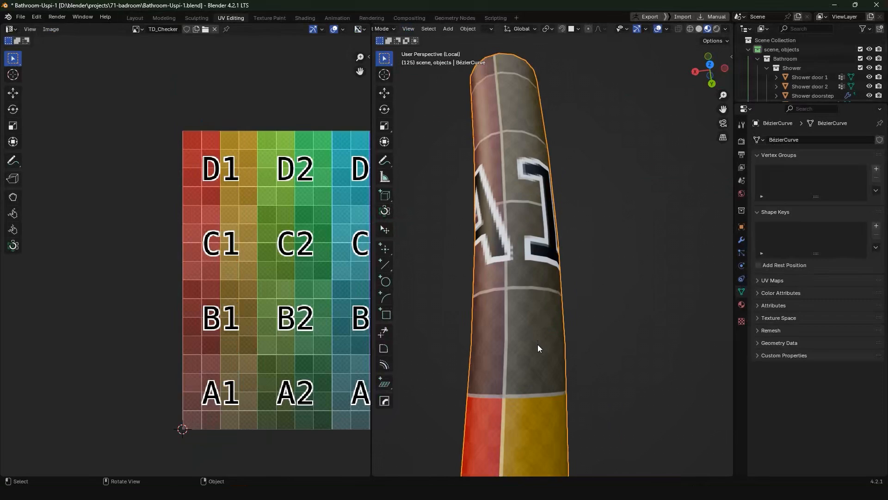
{"action": "scroll", "coordinate": [536, 347], "scroll_direction": "down", "scroll_amount": 3}
{"action": "scroll", "coordinate": [534, 349], "scroll_direction": "down", "scroll_amount": 3}
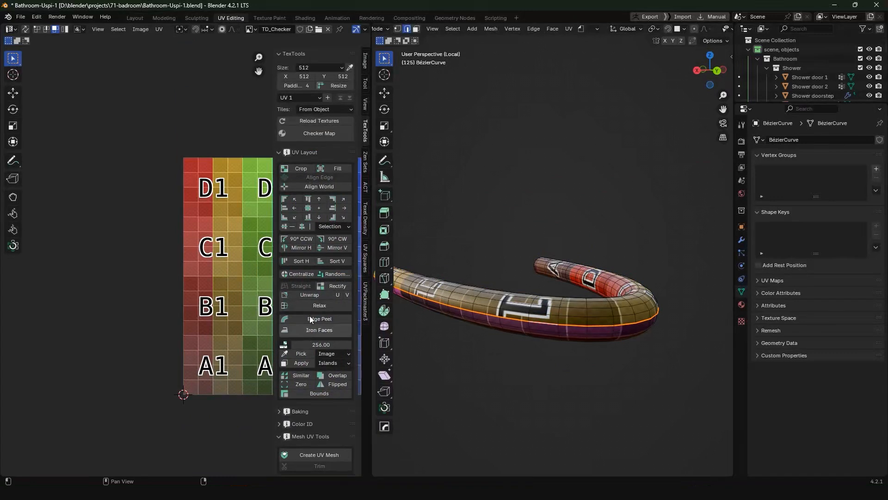
Step: Unwrap the curved tube with Edge Peel, scale its UVs up about 1.8 times, and return to Object Mode
{"action": "left_click", "coordinate": [309, 318]}
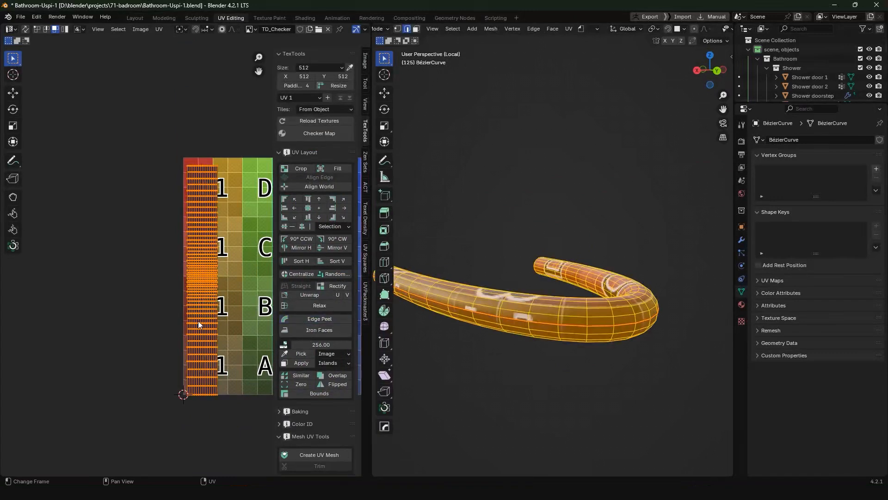
{"action": "key", "text": "s"}
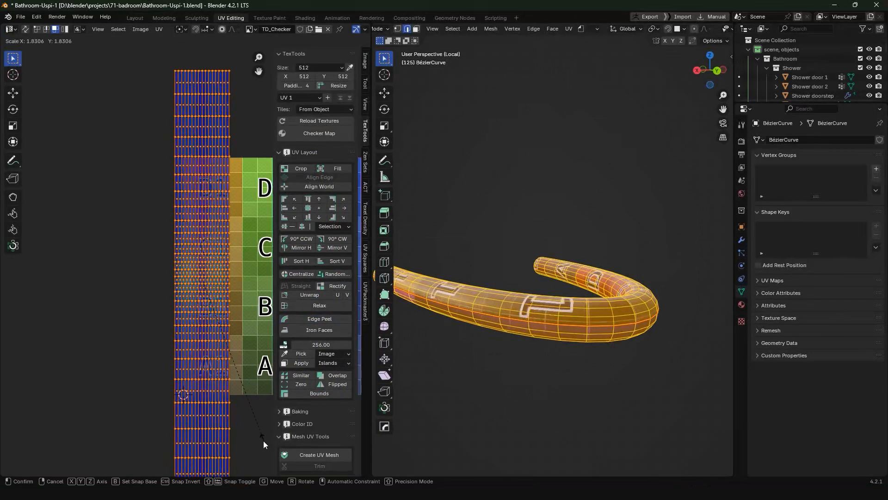
{"action": "left_click", "coordinate": [257, 426]}
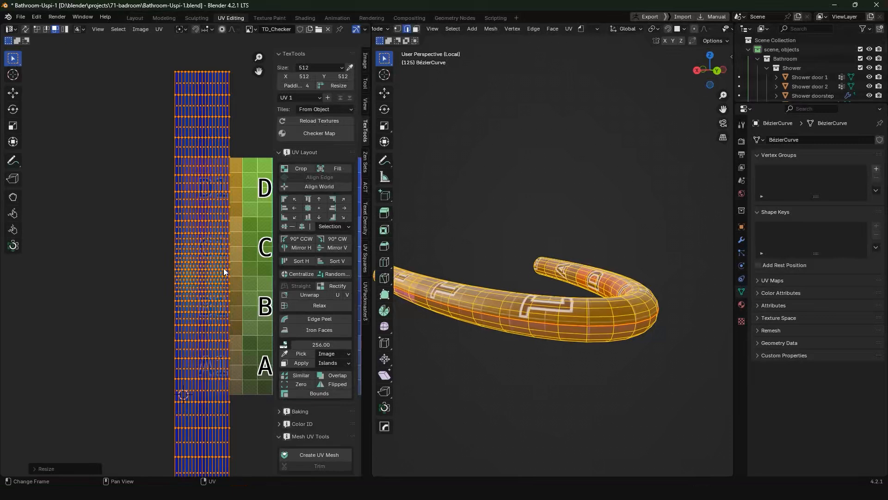
{"action": "key", "text": "Tab"}
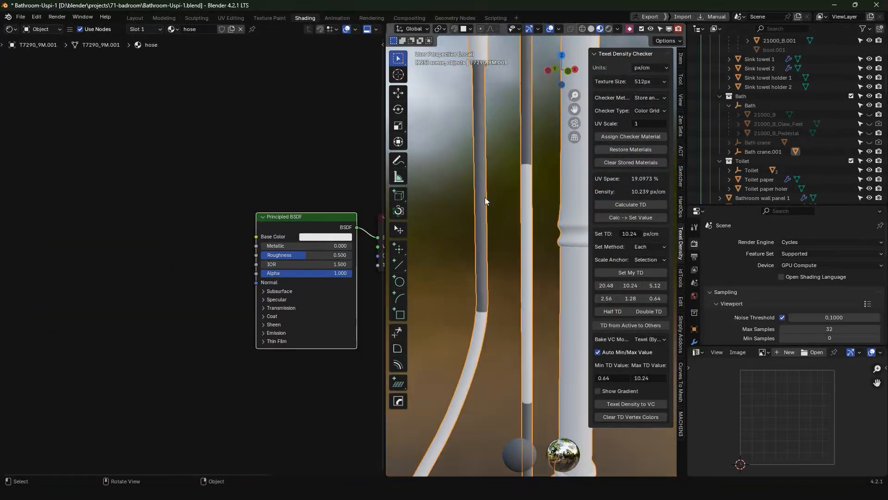
Step: Assign the hose material to the selected hose faces of the bath faucet in Edit Mode
{"action": "key", "text": "Tab"}
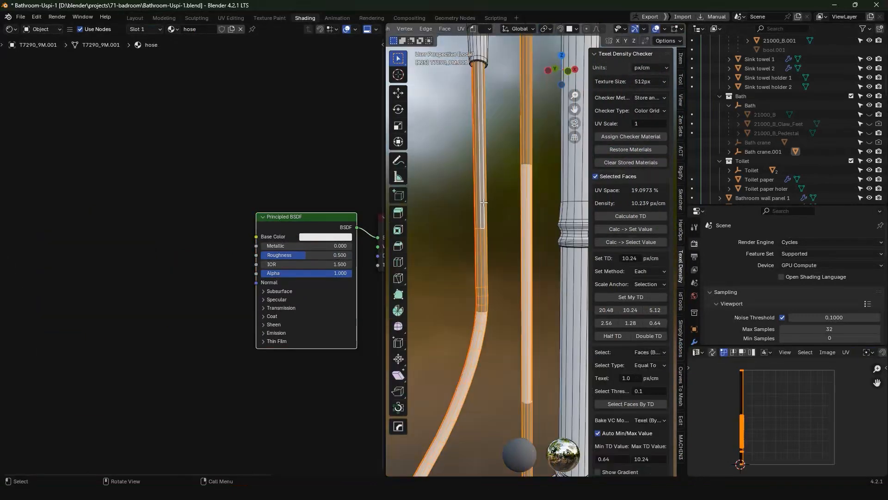
{"action": "left_click", "coordinate": [144, 30]}
{"action": "left_click", "coordinate": [107, 105]}
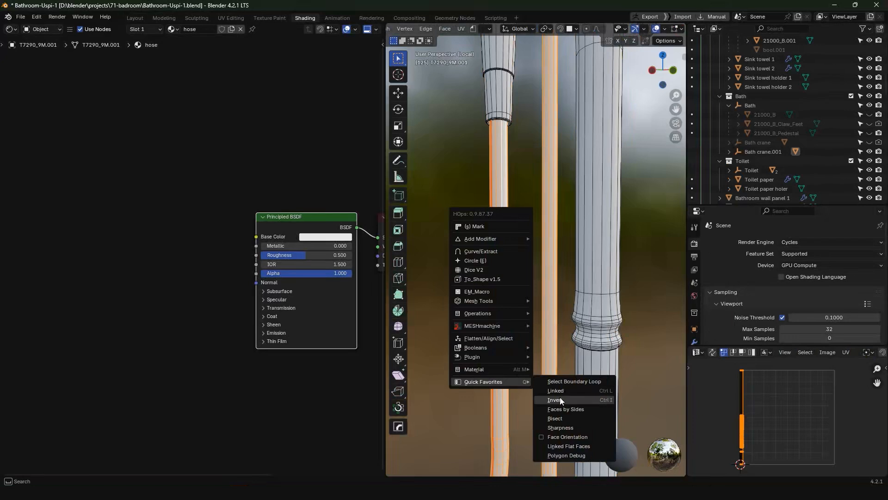
Step: Invert the face selection and assign the plastic black material to the rest of the faucet
{"action": "left_click", "coordinate": [560, 397]}
{"action": "left_click", "coordinate": [144, 29]}
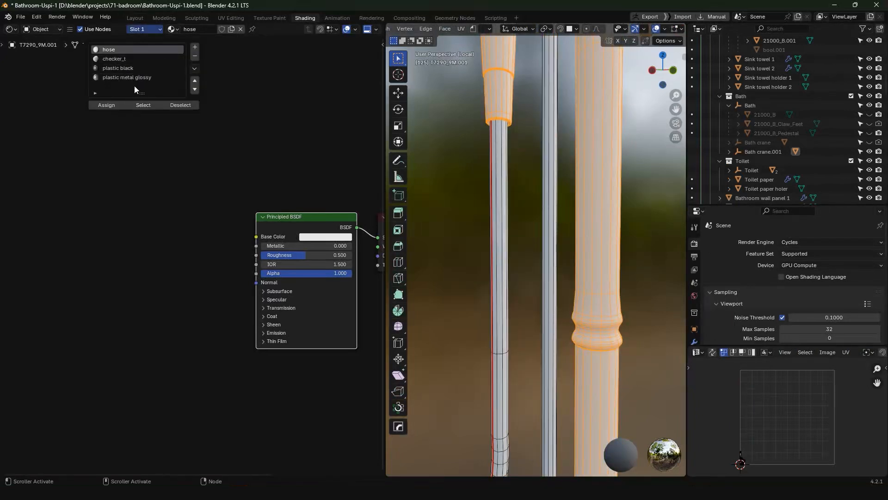
{"action": "left_click", "coordinate": [131, 68]}
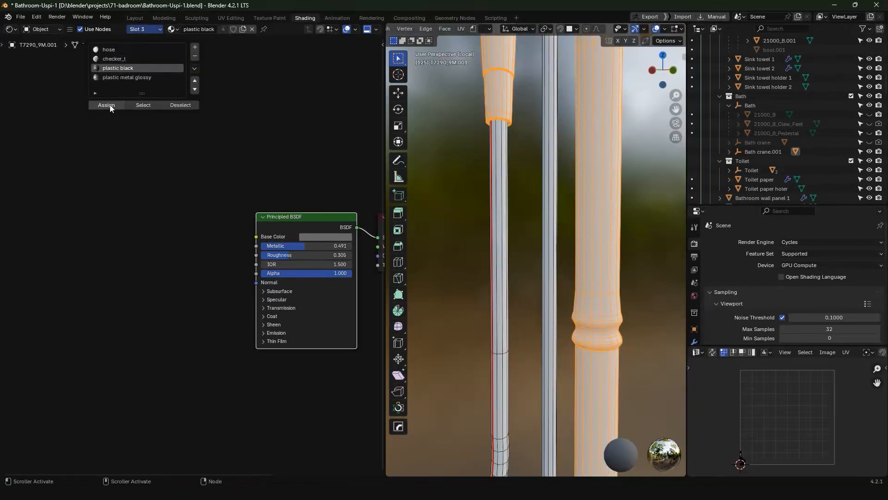
{"action": "left_click", "coordinate": [105, 105]}
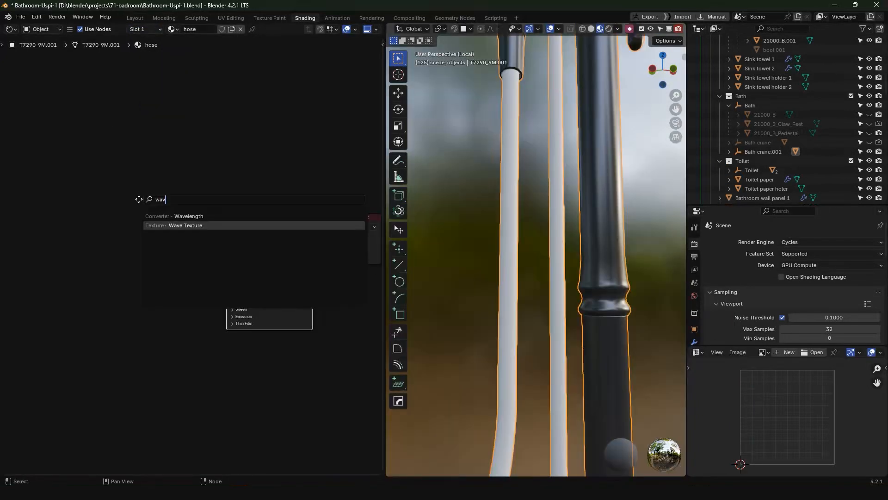
Step: Add a Wave Texture node to the hose material and connect its Color to the Principled BSDF's Base Color
{"action": "key", "text": "Return"}
{"action": "left_click_drag", "start_coordinate": [204, 211], "coordinate": [310, 241]}
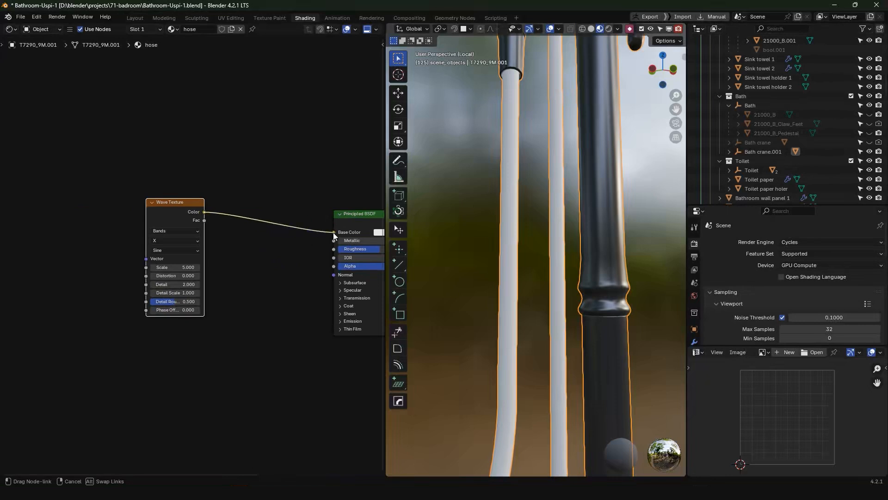
{"action": "left_click_drag", "start_coordinate": [333, 232], "coordinate": [333, 233]}
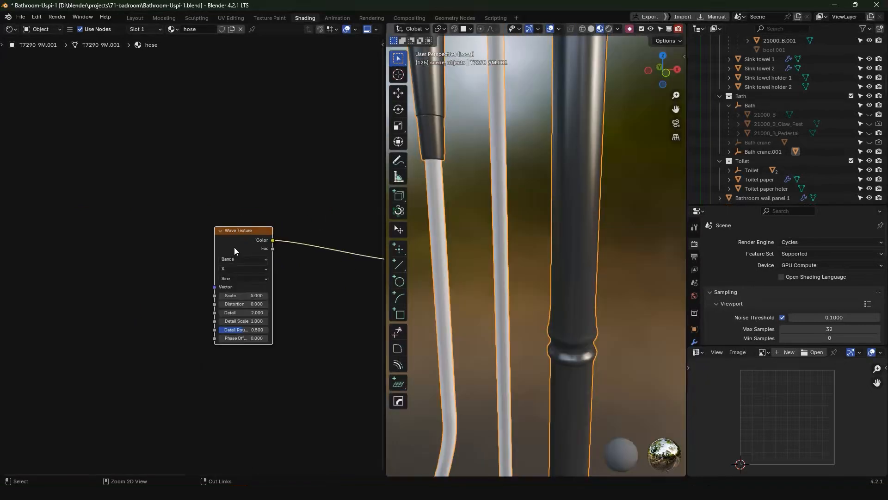
Step: Add Texture Coordinate and Mapping nodes to the Wave Texture and connect the UV output to the Mapping vector
{"action": "key", "text": "ctrl+t"}
{"action": "left_click_drag", "start_coordinate": [129, 272], "coordinate": [150, 275]}
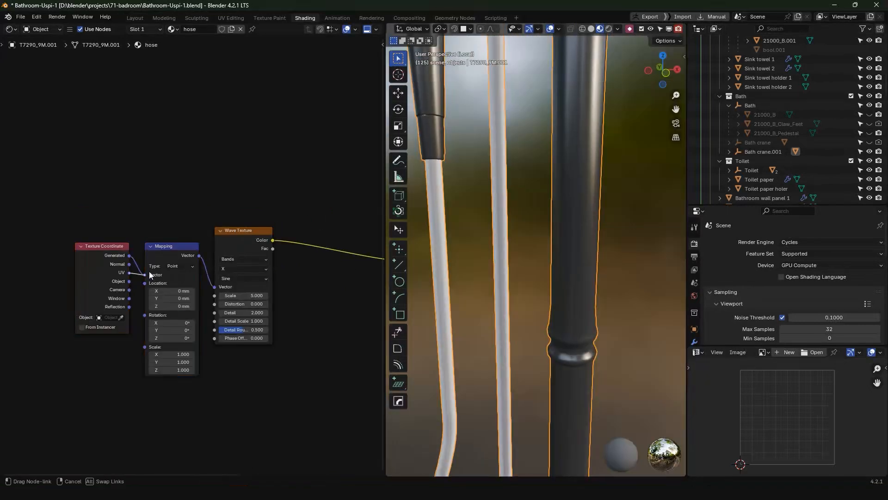
{"action": "left_click_drag", "start_coordinate": [150, 275], "coordinate": [151, 275]}
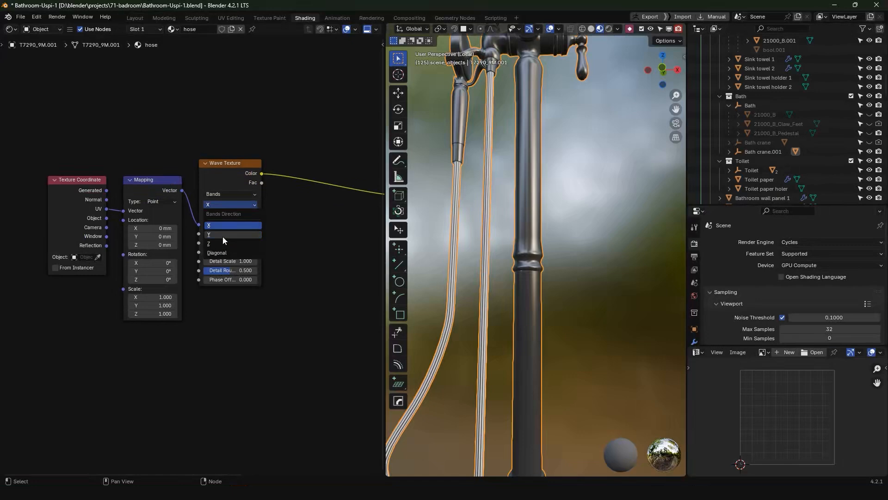
Step: Set the Wave Texture's bands direction to Y and its scale to 122.3
{"action": "left_click", "coordinate": [223, 236]}
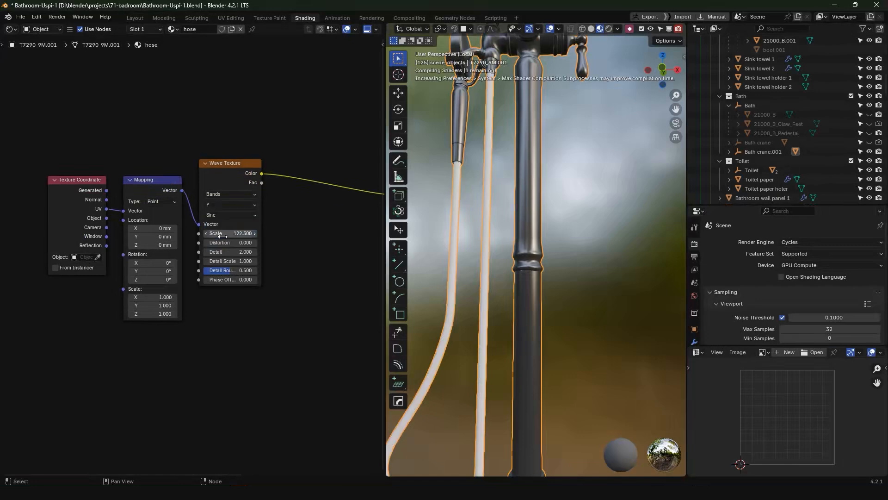
{"action": "middle_click_drag", "start_coordinate": [495, 275], "coordinate": [535, 271], "text": "shift"}
{"action": "scroll", "coordinate": [491, 270], "scroll_direction": "up", "scroll_amount": 5}
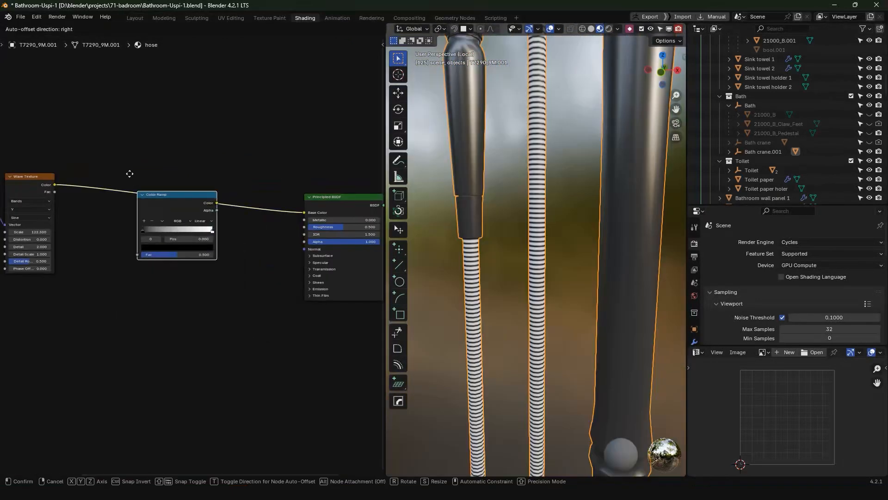
Step: Insert a Color Ramp between the Wave Texture and the Principled BSDF, with its black stop at position 0.514
{"action": "left_click", "coordinate": [123, 156]}
{"action": "scroll", "coordinate": [124, 158], "scroll_direction": "up", "scroll_amount": 4}
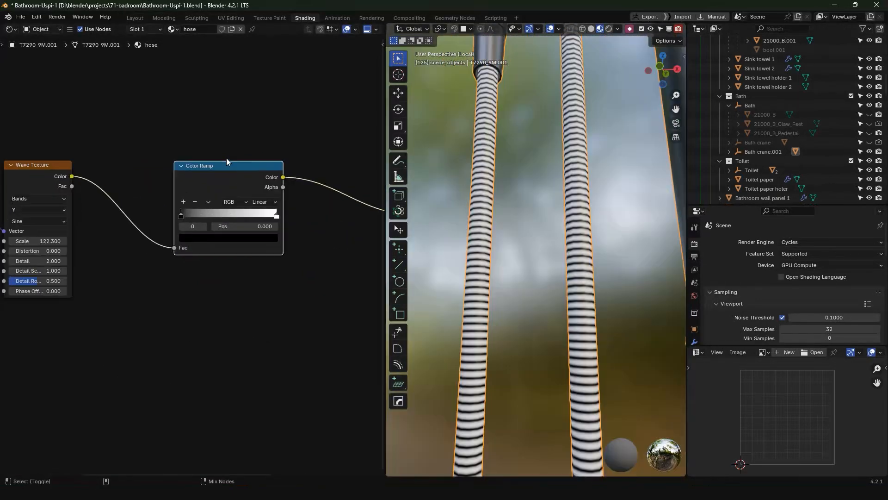
{"action": "left_click", "coordinate": [223, 174], "text": "ctrl+shift"}
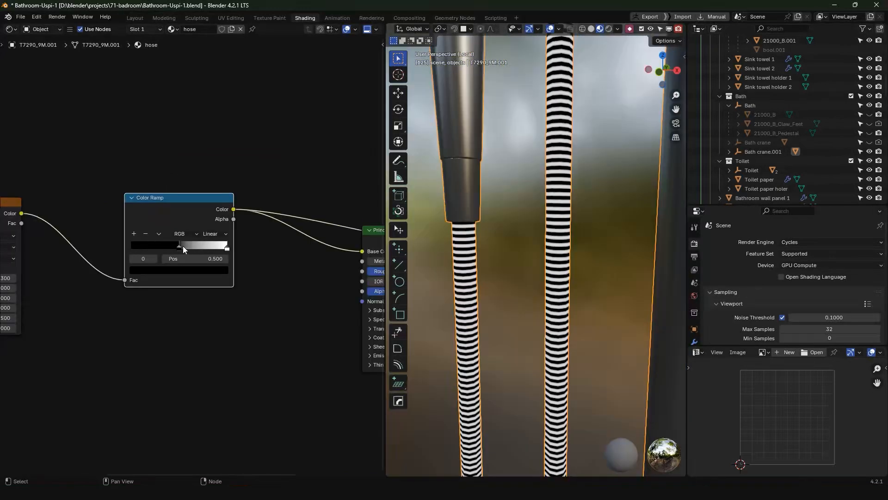
{"action": "left_click_drag", "start_coordinate": [182, 246], "coordinate": [191, 248]}
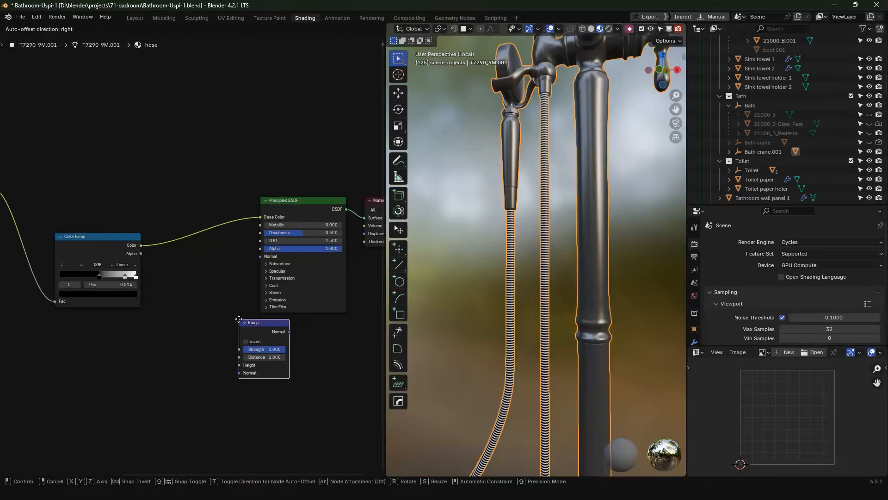
Step: Add a Bump node with strength 0.3, feeding the Color Ramp into its Height and its output into the Principled BSDF's Normal
{"action": "left_click", "coordinate": [266, 365]}
{"action": "left_click", "coordinate": [207, 295]}
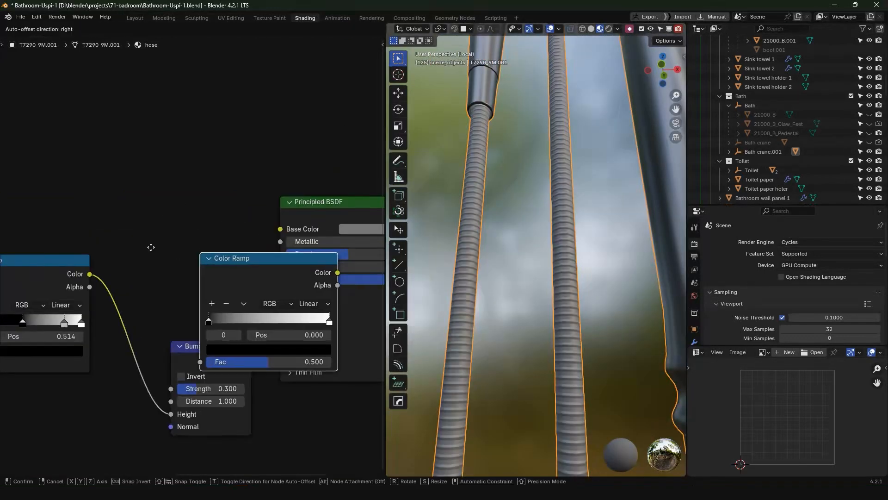
Step: Add a second Color Ramp driven by the first one and connect its Color to the Principled BSDF's Roughness
{"action": "left_click_drag", "start_coordinate": [259, 254], "coordinate": [175, 168]}
{"action": "middle_click_drag", "start_coordinate": [309, 243], "coordinate": [205, 218]}
{"action": "left_click_drag", "start_coordinate": [206, 218], "coordinate": [279, 213]}
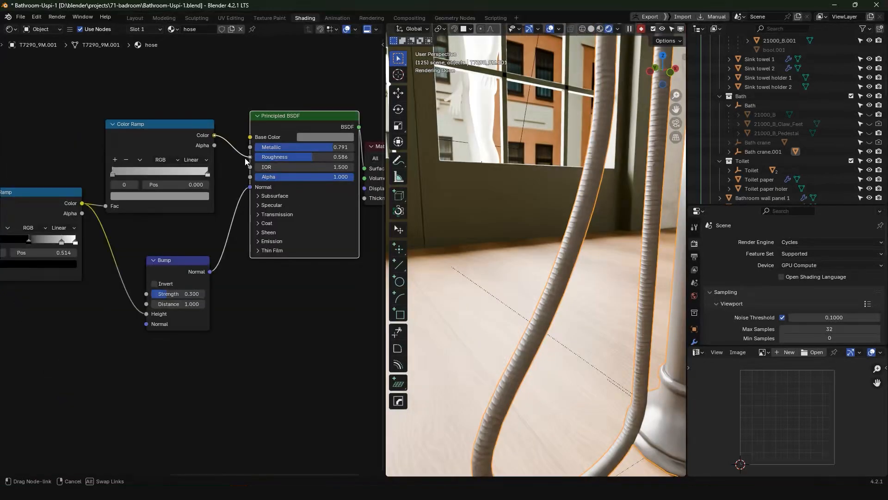
{"action": "left_click_drag", "start_coordinate": [214, 135], "coordinate": [251, 157]}
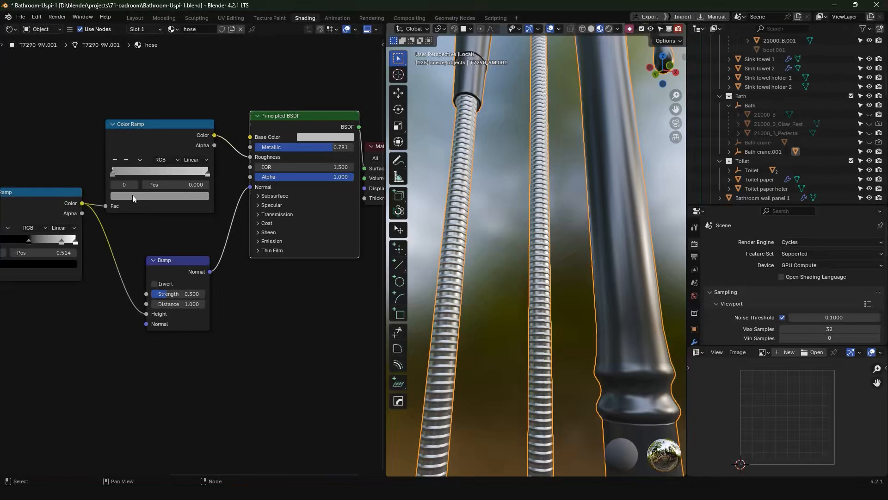
Step: Darken the first stop of the Color Ramp driving Roughness and set its last stop to grey value 0.669
{"action": "left_click", "coordinate": [132, 196]}
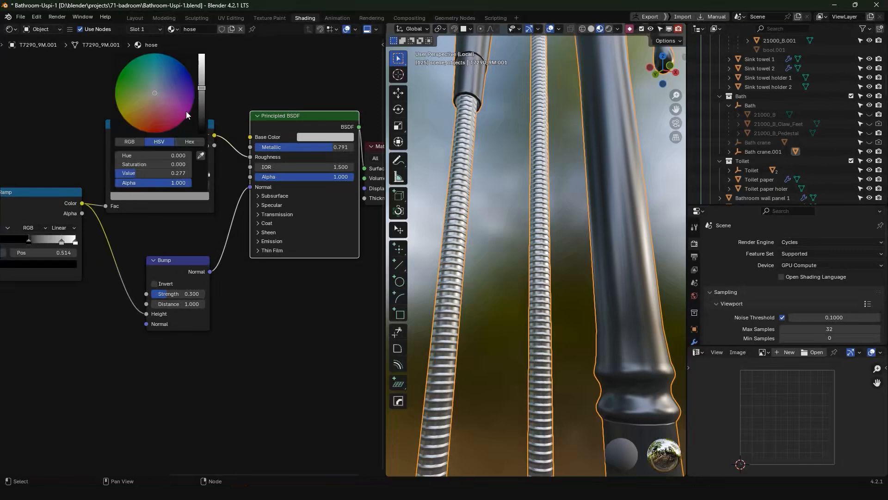
{"action": "left_click_drag", "start_coordinate": [202, 89], "coordinate": [201, 97]}
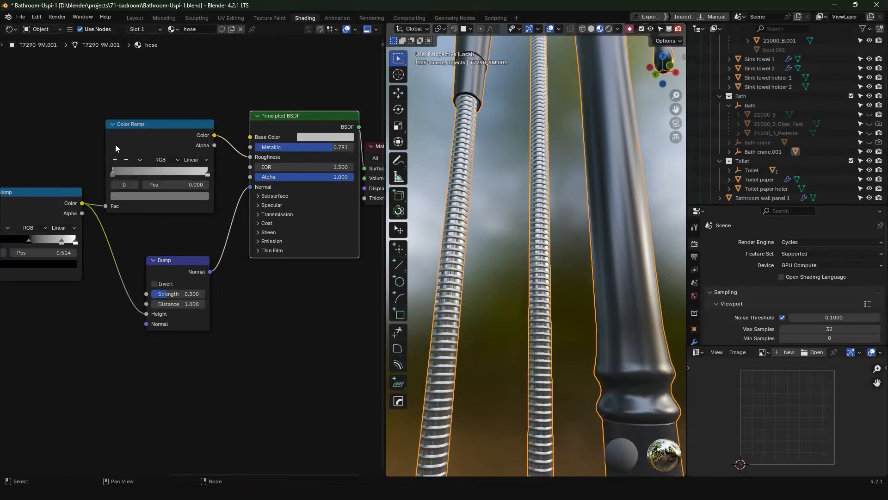
{"action": "left_click", "coordinate": [201, 195]}
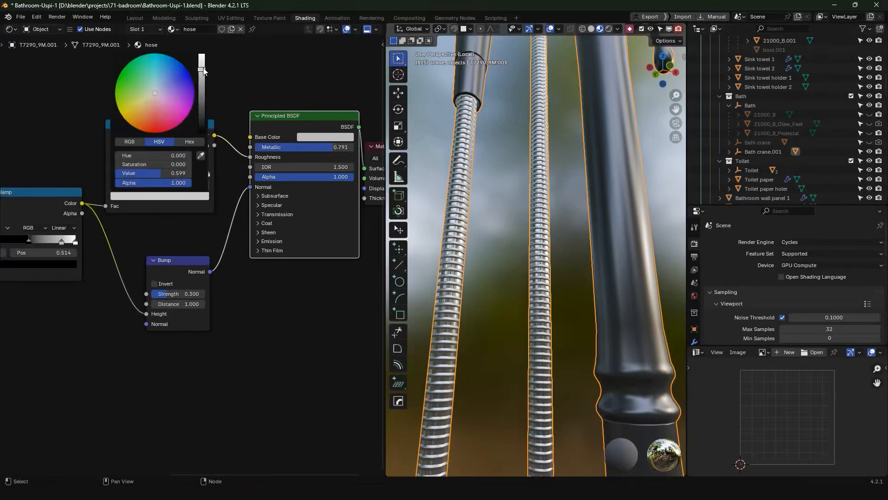
{"action": "left_click_drag", "start_coordinate": [202, 72], "coordinate": [201, 67]}
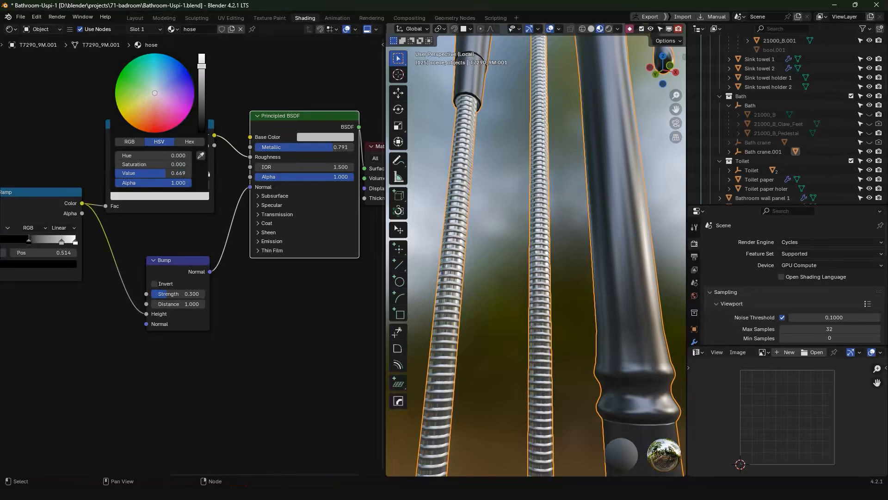
{"action": "middle_click_drag", "start_coordinate": [551, 289], "coordinate": [514, 144]}
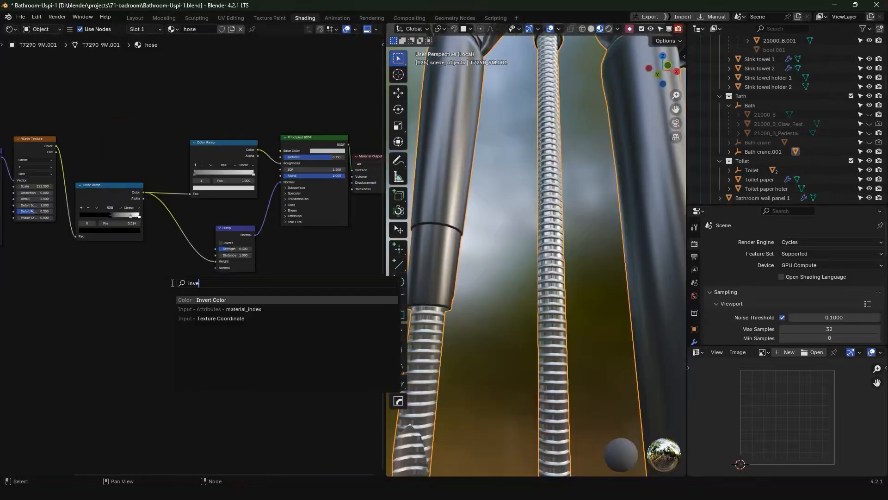
Step: Insert an Invert Color node between the first Color Ramp's Color output and the Bump node's Height
{"action": "type", "text": "r"}
{"action": "key", "text": "Return"}
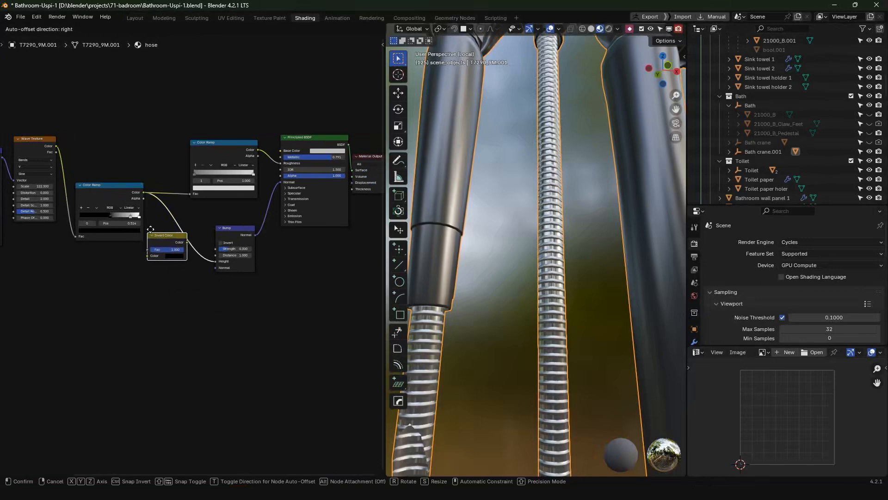
{"action": "left_click", "coordinate": [154, 229]}
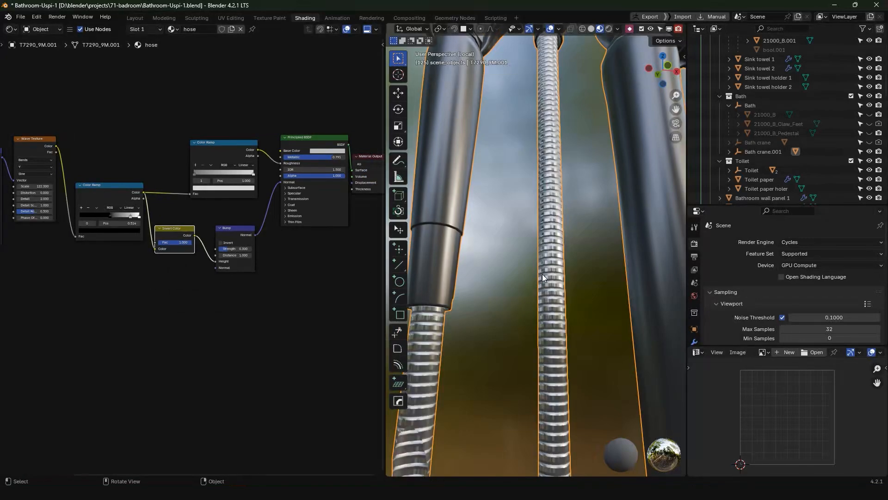
Step: Assign the existing gold material to the faucet's slot 3, leave local view, and return to the hose material in slot 1
{"action": "scroll", "coordinate": [563, 285], "scroll_direction": "down", "scroll_amount": 3}
{"action": "middle_click_drag", "start_coordinate": [537, 304], "coordinate": [544, 222]}
{"action": "left_click", "coordinate": [138, 29]}
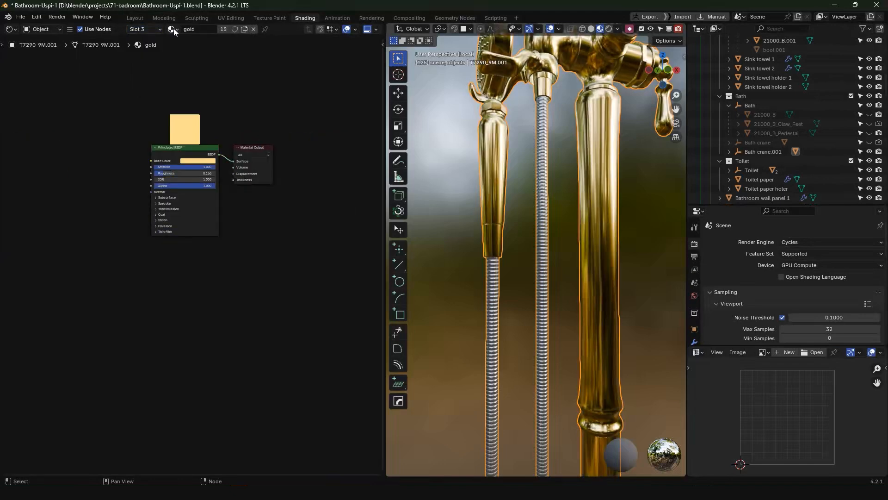
{"action": "middle_click_drag", "start_coordinate": [429, 138], "coordinate": [517, 237]}
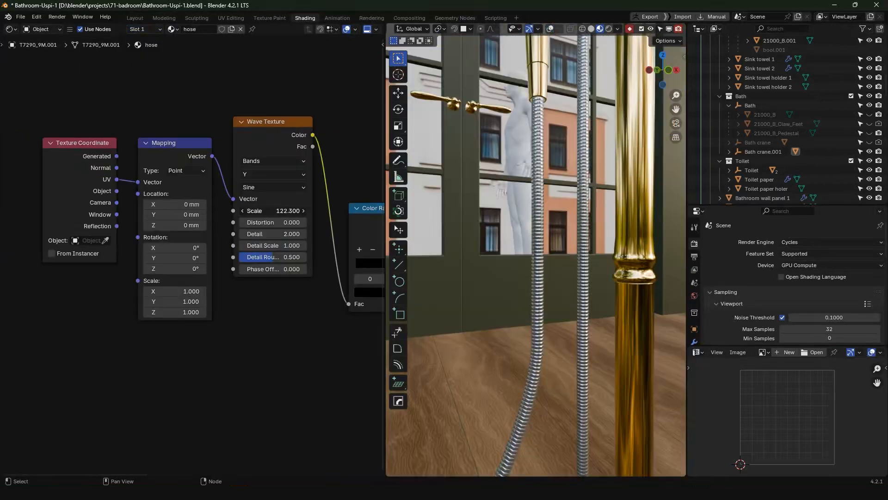
Step: Set the Wave Texture's scale to 128.7 and try different X scale values on the Mapping node
{"action": "left_click_drag", "start_coordinate": [273, 211], "coordinate": [302, 210]}
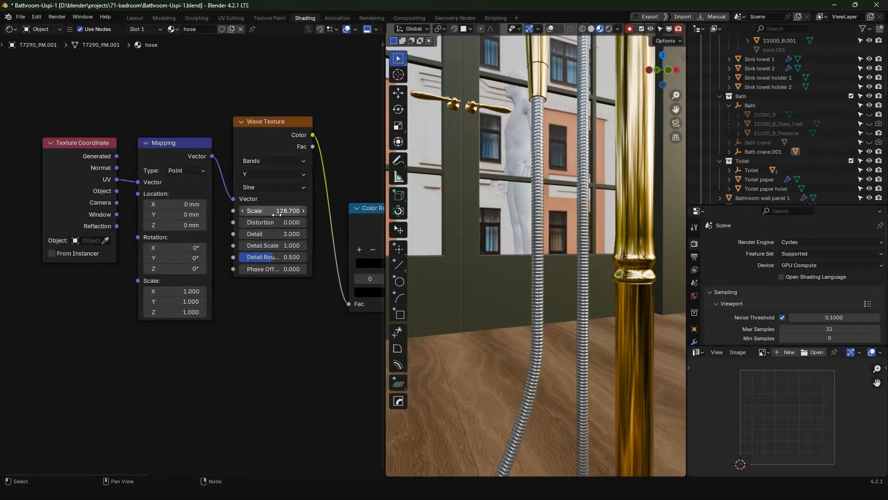
{"action": "left_click_drag", "start_coordinate": [178, 291], "coordinate": [163, 301]}
{"action": "left_click_drag", "start_coordinate": [175, 291], "coordinate": [137, 291]}
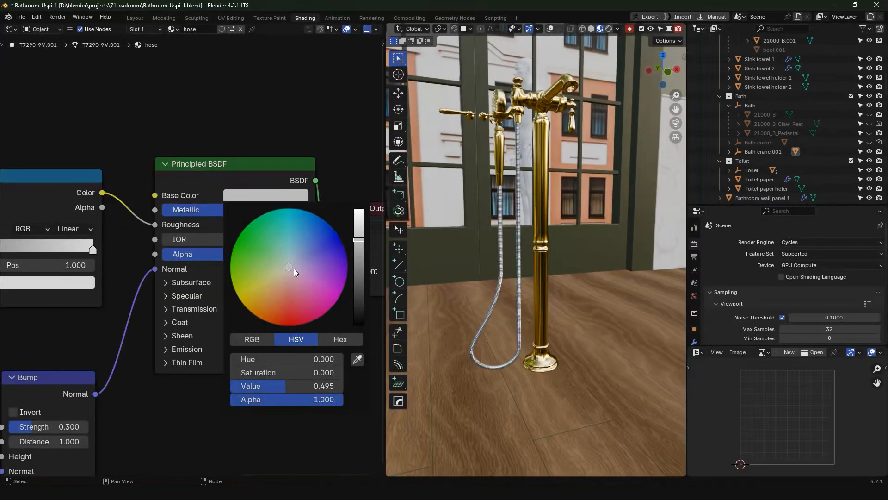
Step: Try a gold tint for the Base Color of the hose's Principled BSDF, and undo it
{"action": "left_click_drag", "start_coordinate": [280, 372], "coordinate": [314, 373]}
{"action": "scroll", "coordinate": [512, 215], "scroll_direction": "up", "scroll_amount": 3}
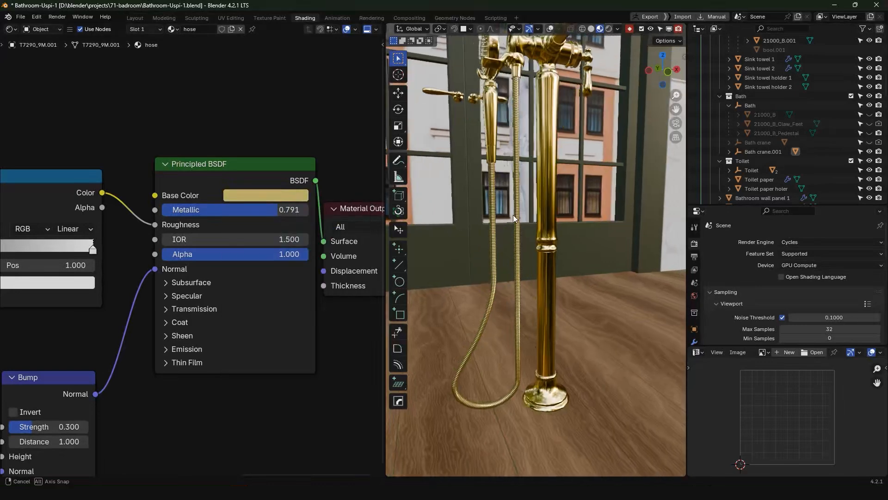
{"action": "scroll", "coordinate": [532, 205], "scroll_direction": "up", "scroll_amount": 3}
{"action": "key", "text": "ctrl+z"}
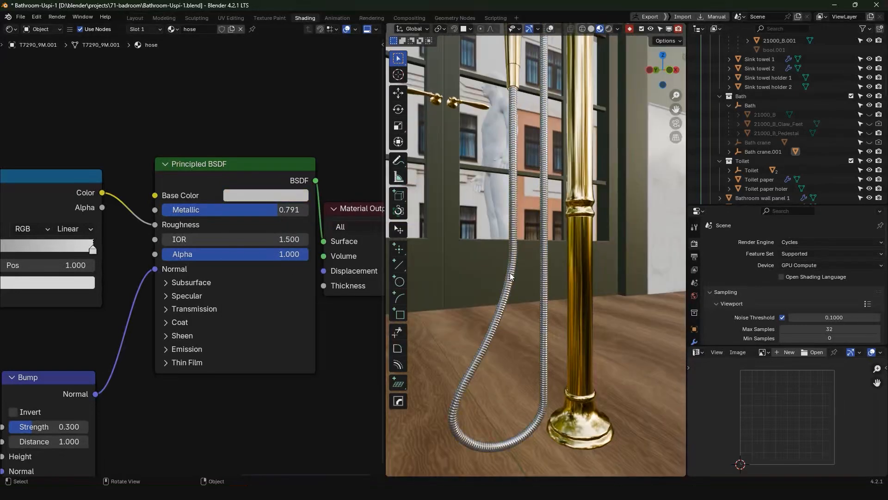